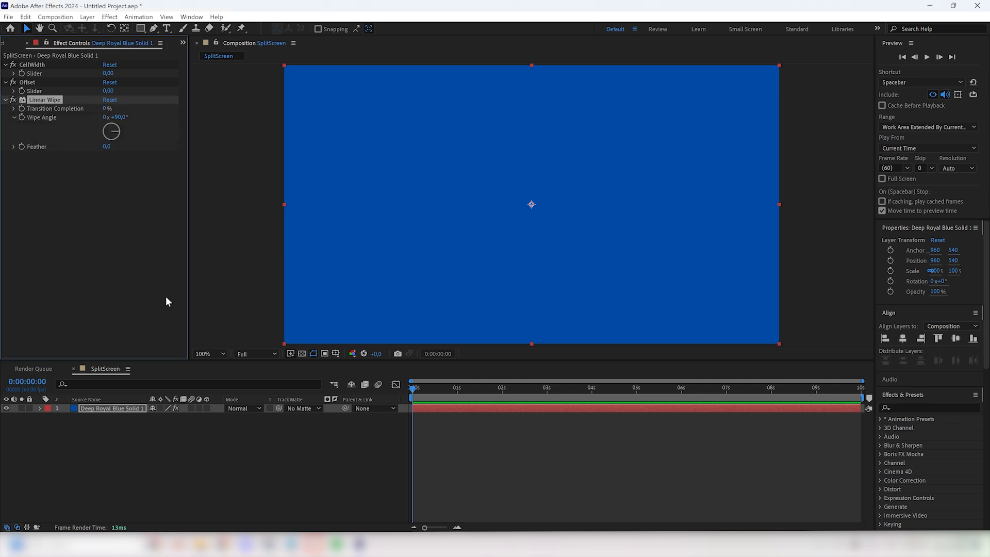
key(ctrl+space)
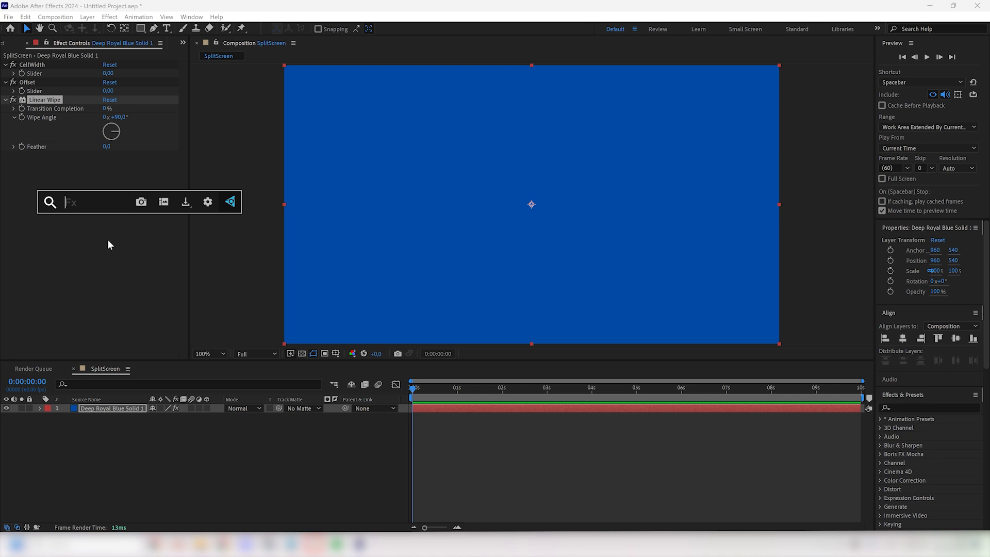
click(98, 251)
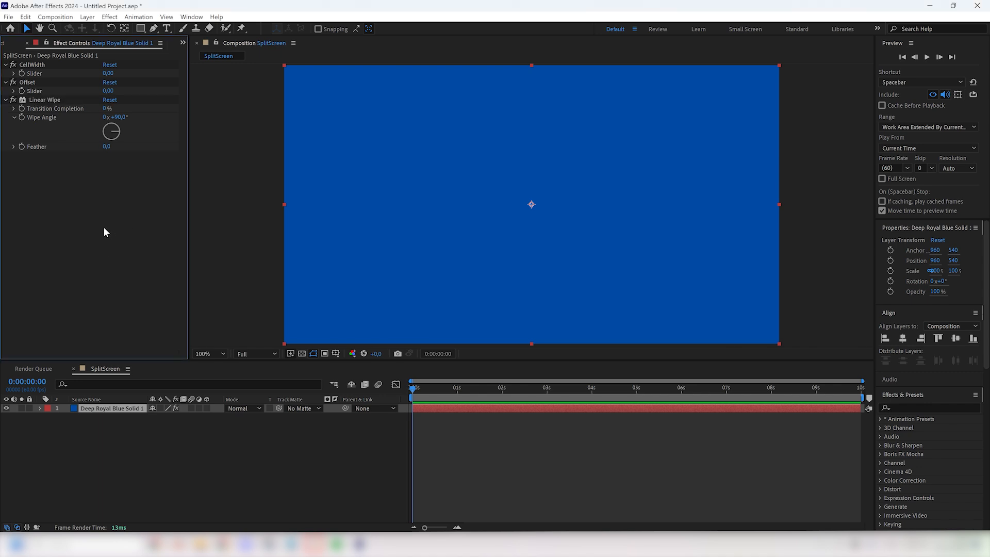
Step: Give the Linear Wipe's Transition Completion the expression (100-effect("CellWidth")("Slider"))/2+effect("Offset")("Slider")
alt+click(22, 108)
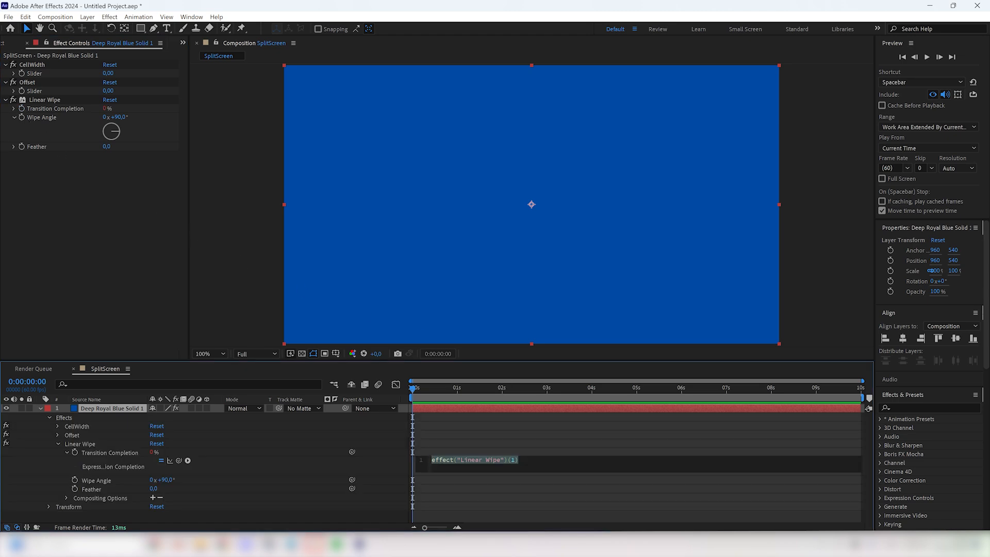
key(BackSpace)
text((1)
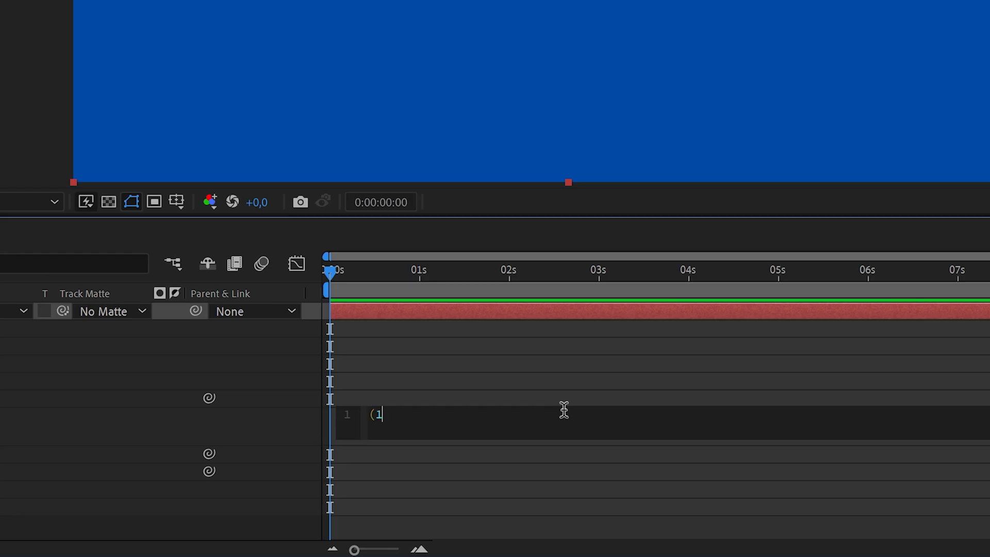
text(00-)
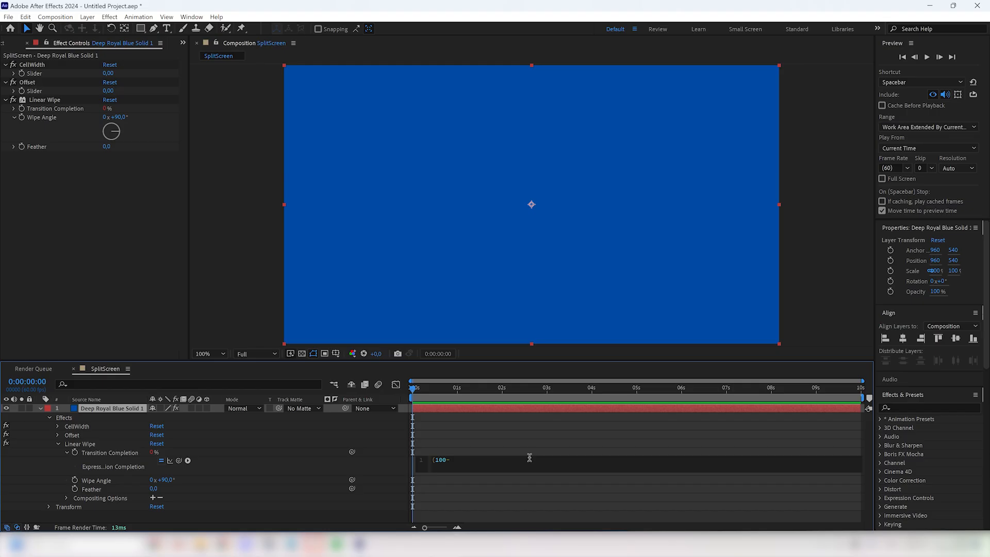
drag(182, 459, 48, 69)
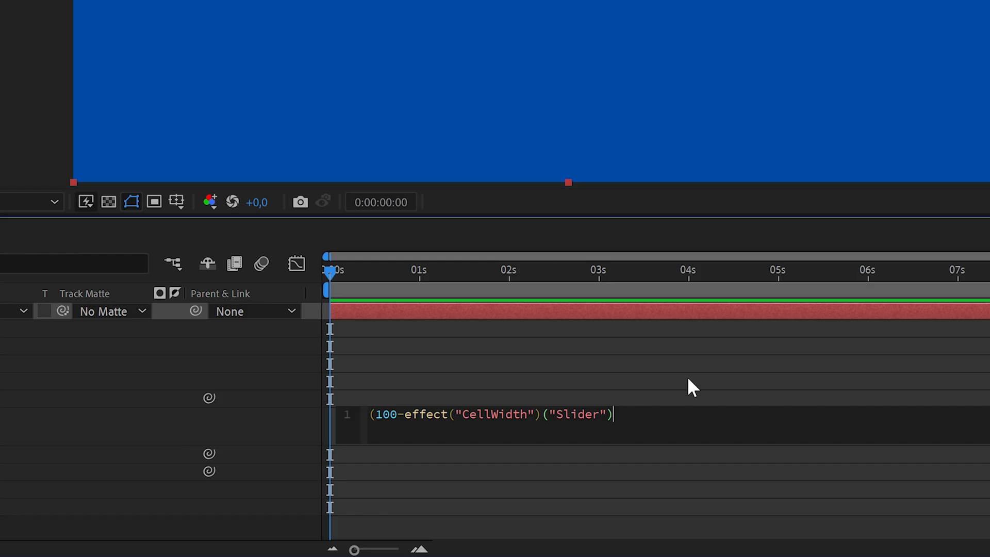
text()/2+)
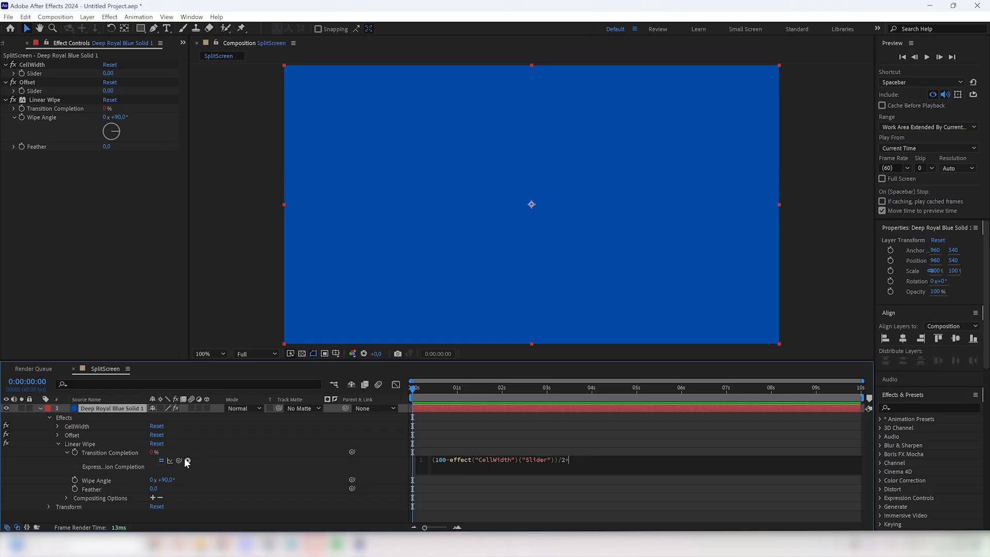
drag(187, 460, 53, 91)
key(KP_Enter)
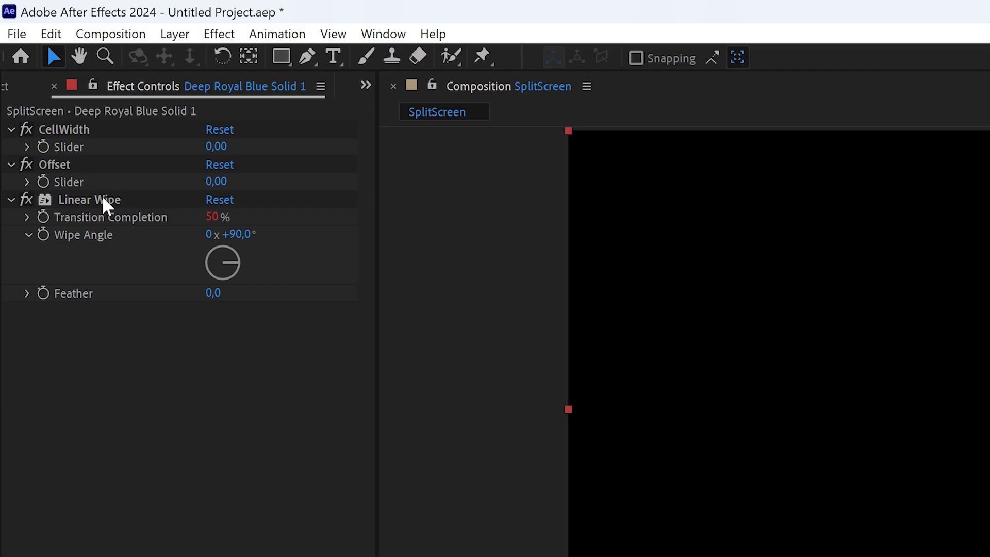
Step: Duplicate the Linear Wipe effect and drive the copy's Wipe Angle with the expression effect("Linear Wipe")("Wipe Angle")-180
click(103, 201)
key(ctrl+d)
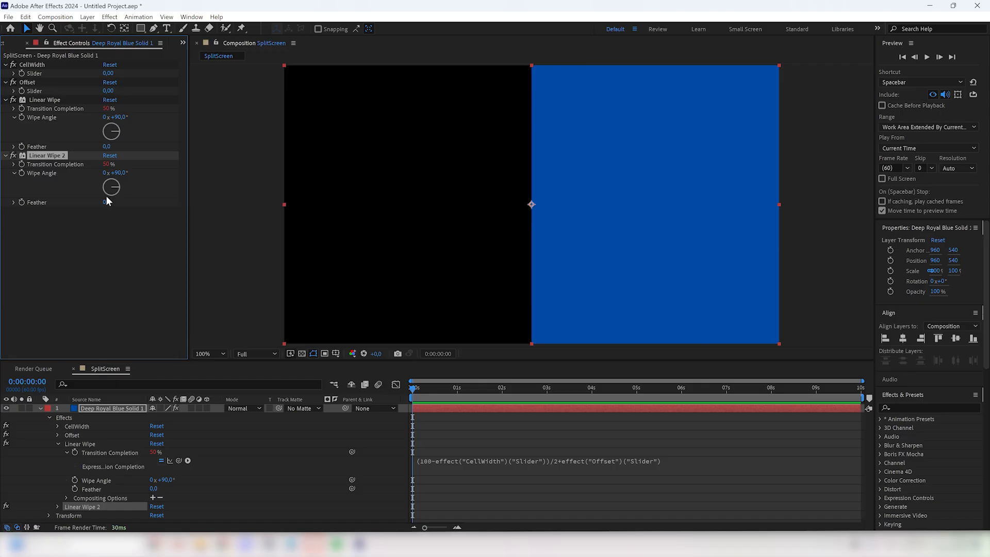
alt+click(22, 173)
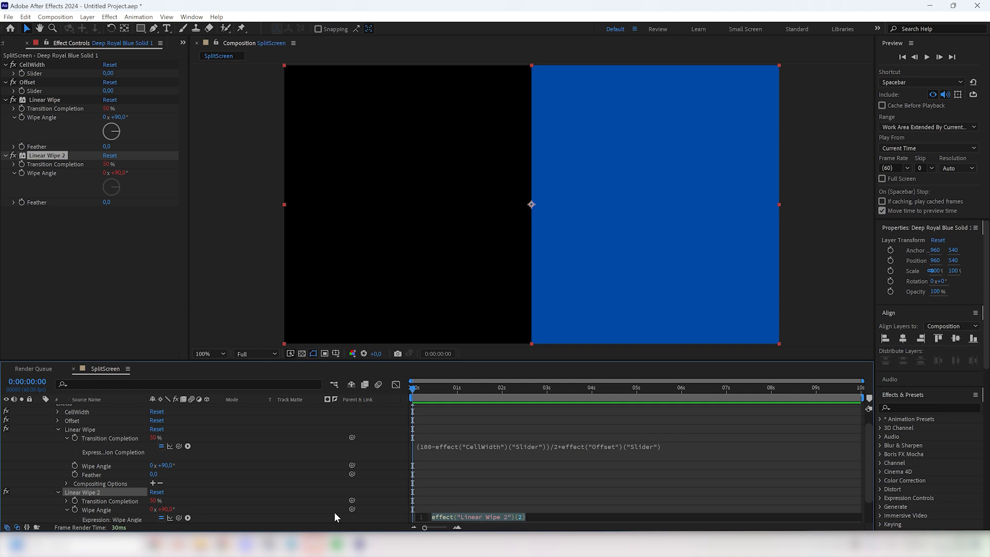
drag(351, 508, 128, 462)
text(-)
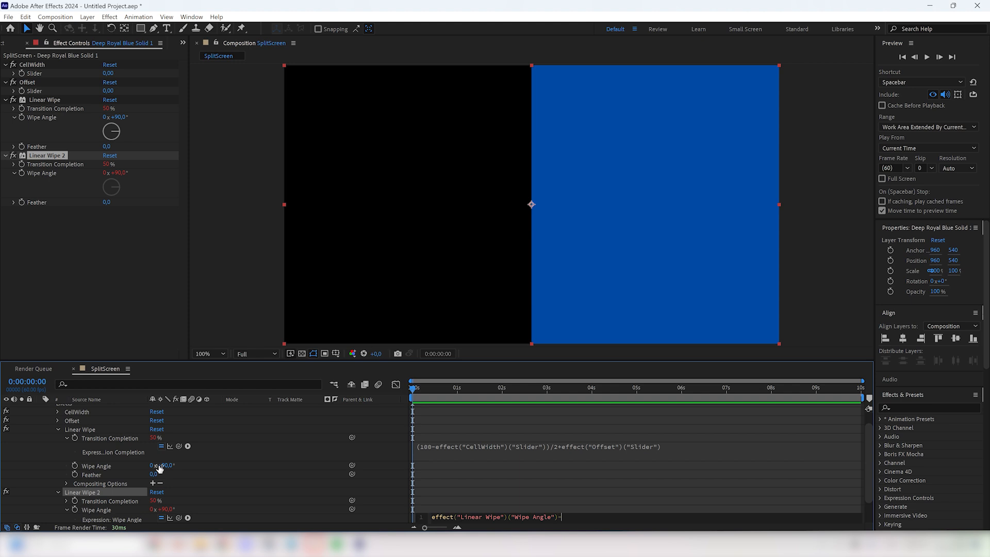
text(180)
key(KP_Enter)
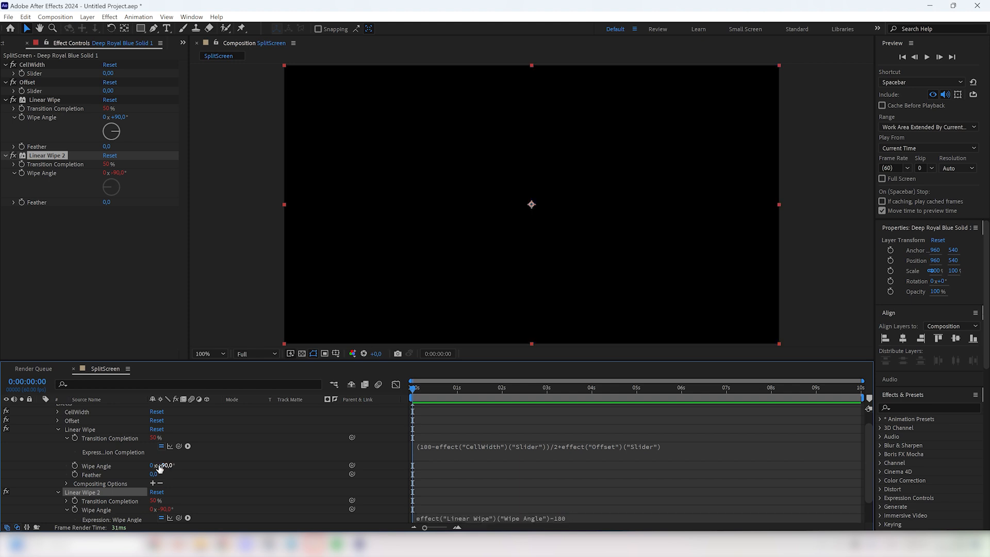
Step: In Linear Wipe 2's Transition Completion expression, subtract the Offset slider instead of adding it
scroll(160, 466, down, 1)
click(66, 472)
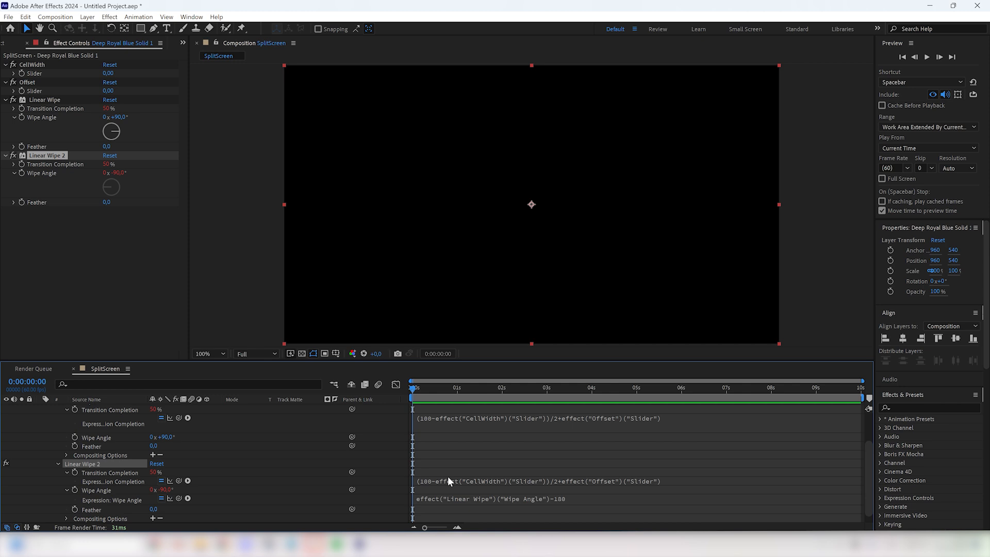
click(563, 483)
key(End)
key(BackSpace)
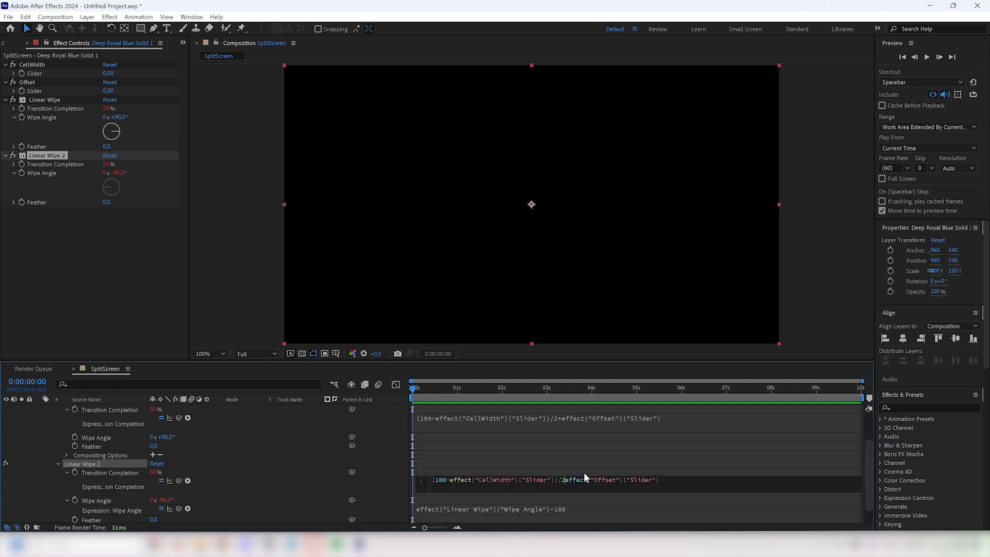
text(-)
key(KP_Enter)
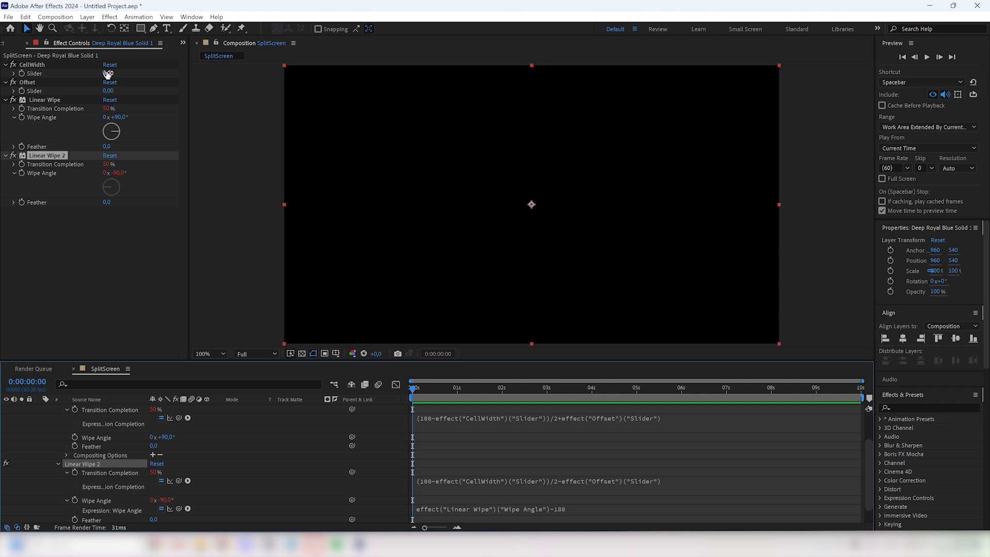
Step: Set the CellWidth slider to 30 and duplicate the blue solid layer twice
drag(108, 74, 104, 96)
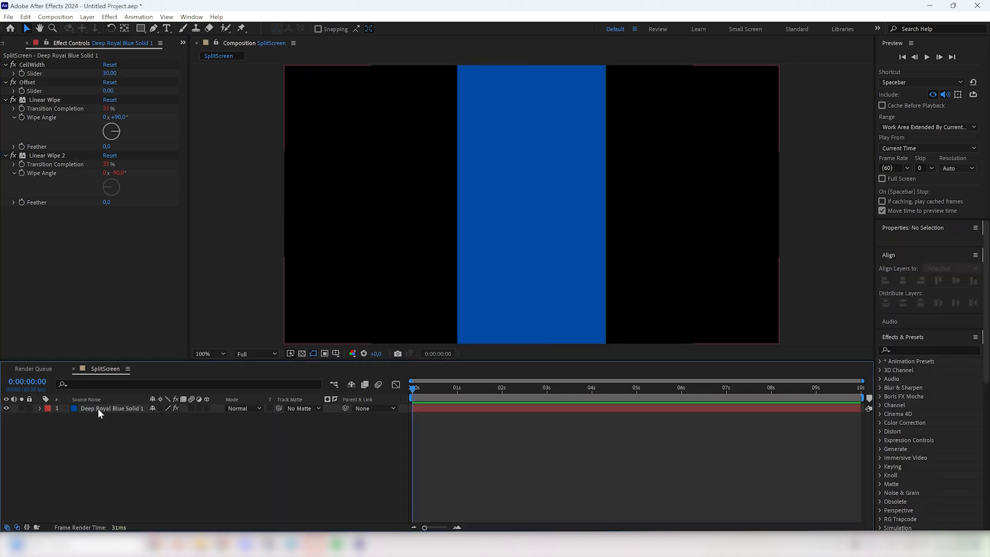
key(ctrl+d)
key(ctrl+d)
Step: Recolor the solid on layer 2 to light magenta, E368FF, in its solid settings
click(103, 416)
click(87, 17)
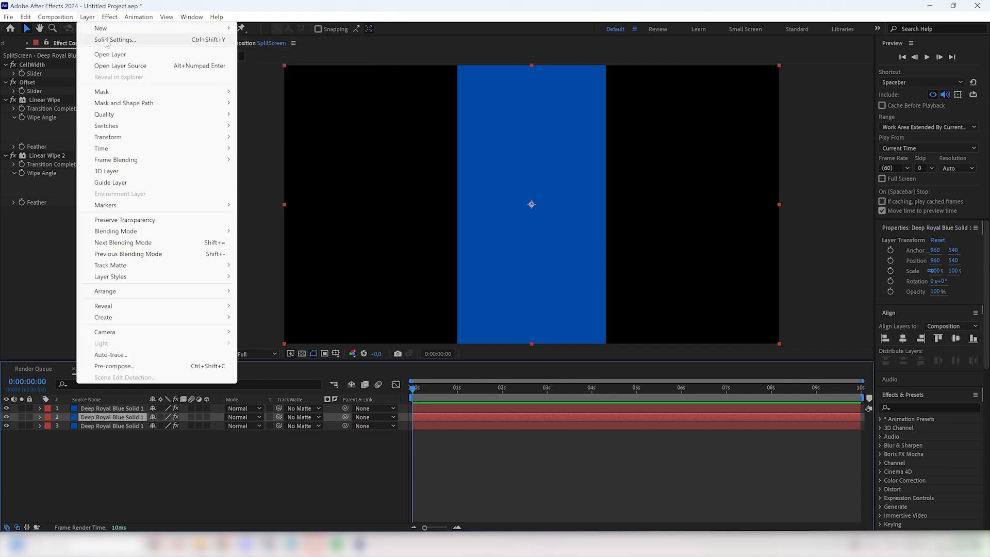
click(108, 39)
click(651, 390)
click(703, 416)
click(637, 390)
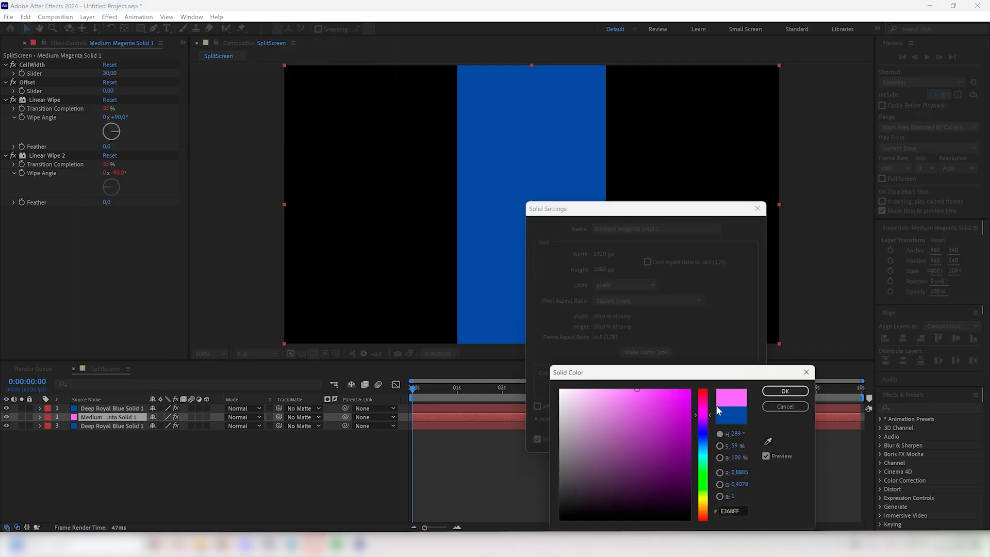
click(785, 391)
click(683, 438)
Step: Recolor the solid on layer 3 to orange in its solid settings
click(111, 426)
key(ctrl+shift+y)
click(636, 388)
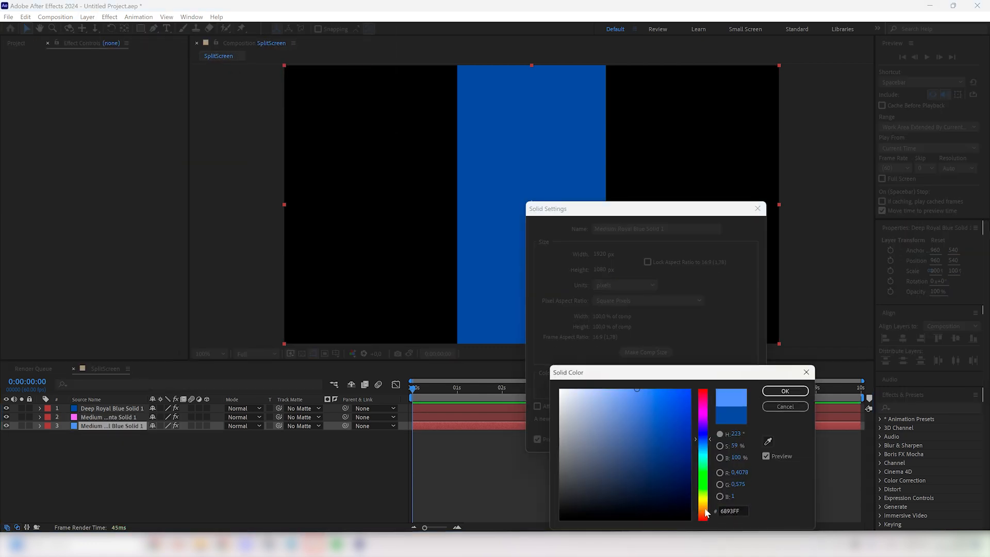
click(707, 510)
click(784, 391)
click(683, 439)
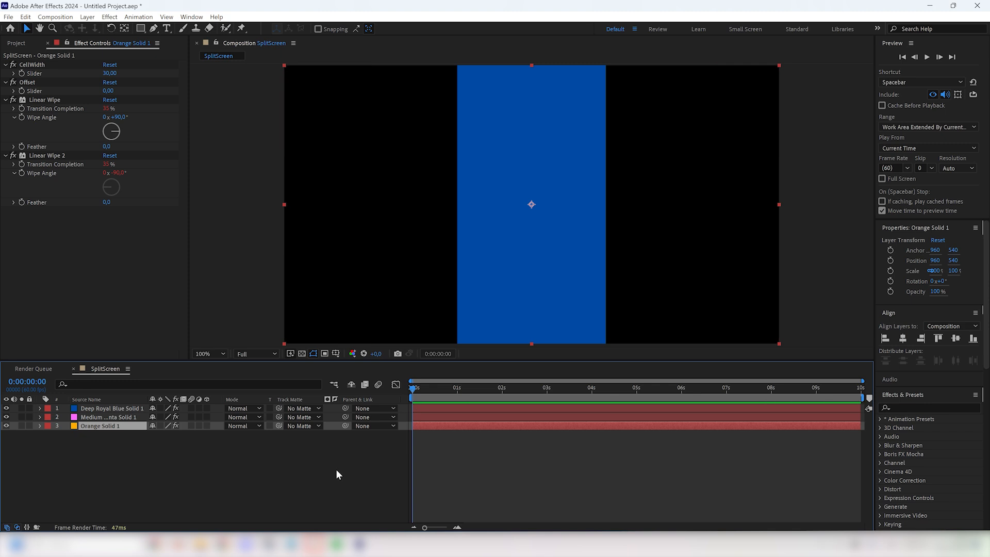
Step: Use the Offset sliders to move the orange strip left of the blue one and the magenta strip to its right, at 31
mouse_move(109, 90)
mouse_down()
mouse_move(92, 90)
mouse_move(115, 91)
mouse_up()
click(108, 417)
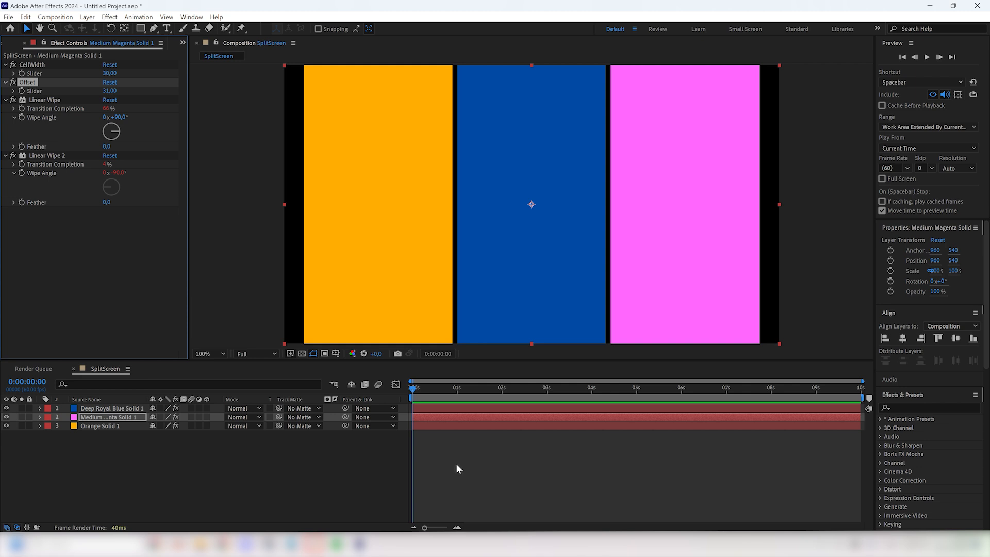
Step: Create a new adjustment layer above the solids and rename it Control
right_click(101, 443)
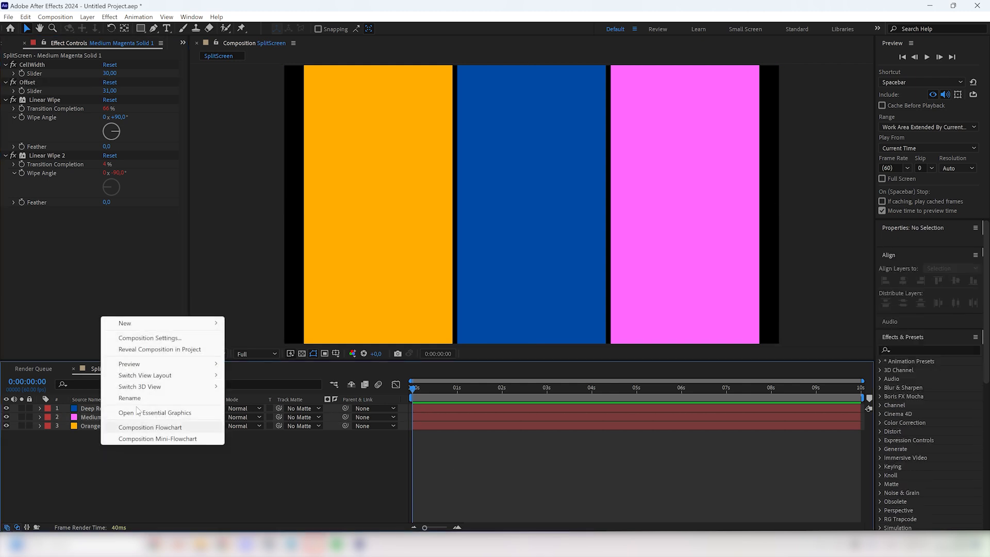
mouse_move(155, 323)
click(282, 407)
key(Return)
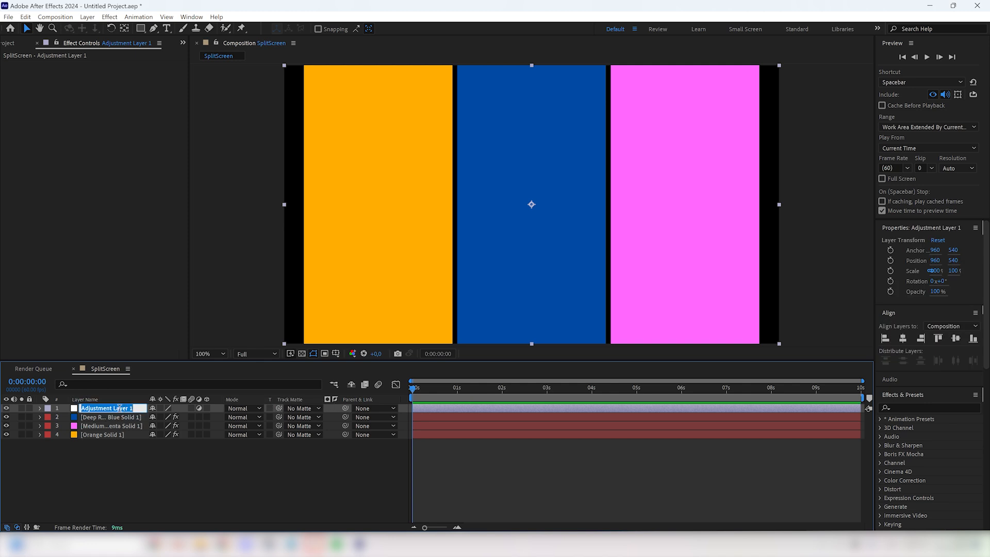
text(Control)
key(Return)
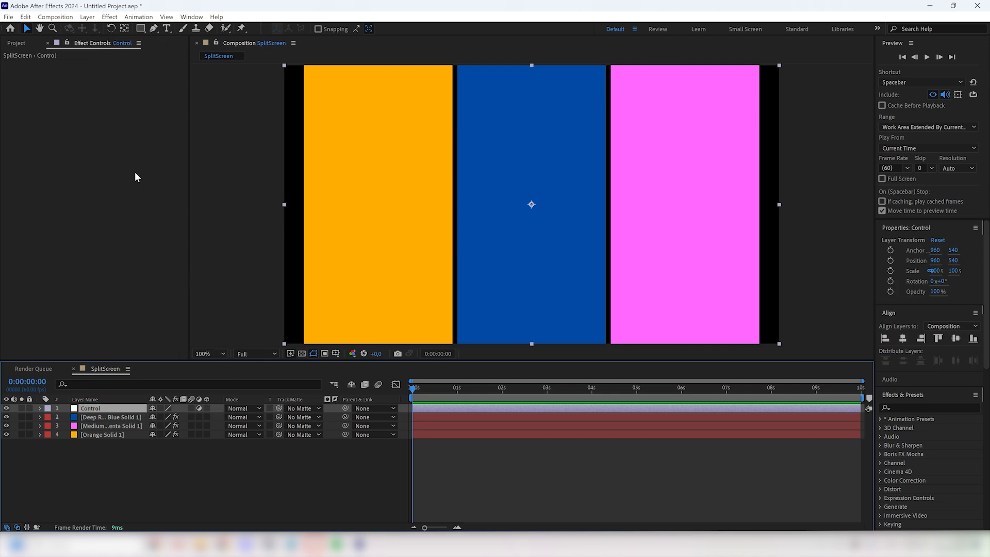
Step: Add a Slider Control effect to the Control layer and rename it MoveAll
key(ctrl+space)
text(slider)
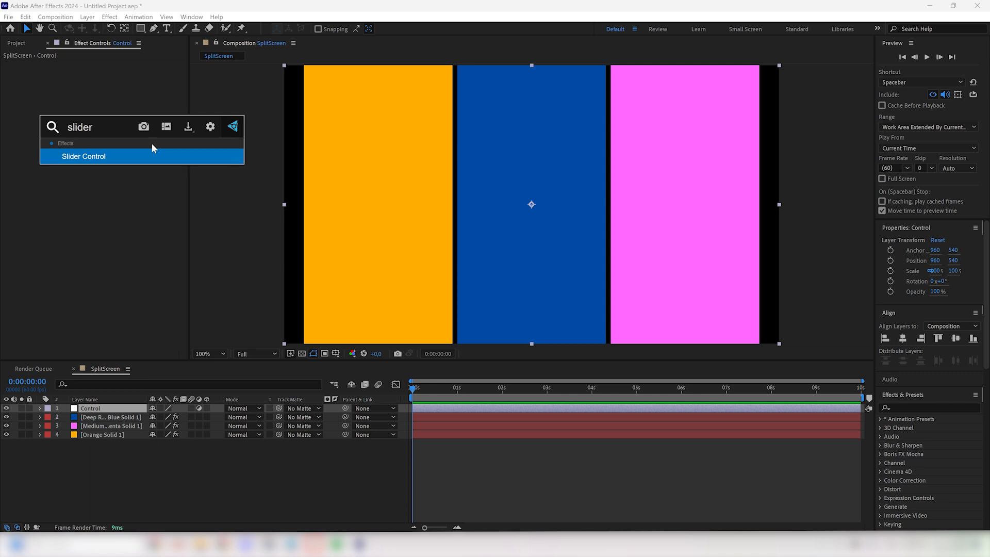
key(Return)
key(Return)
text(MoveAll)
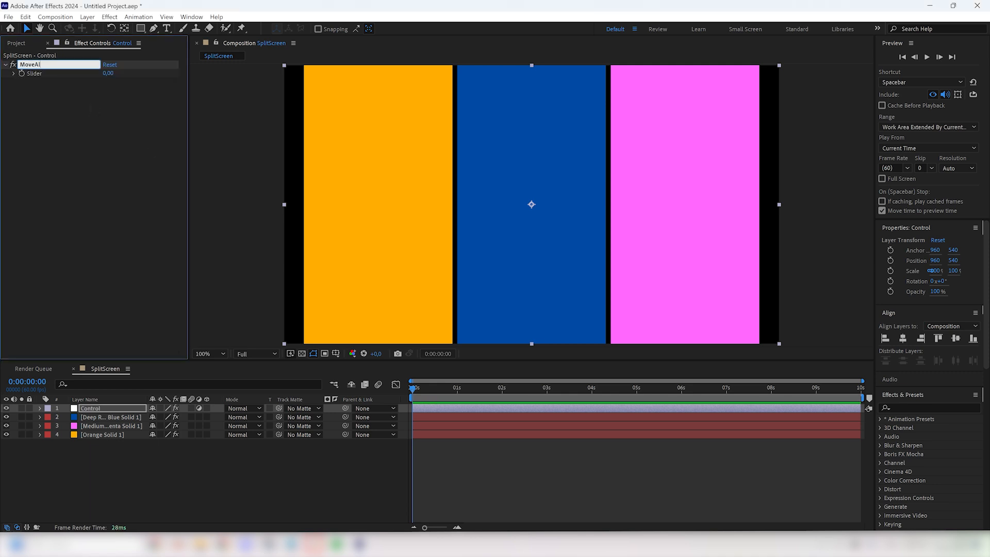
key(Return)
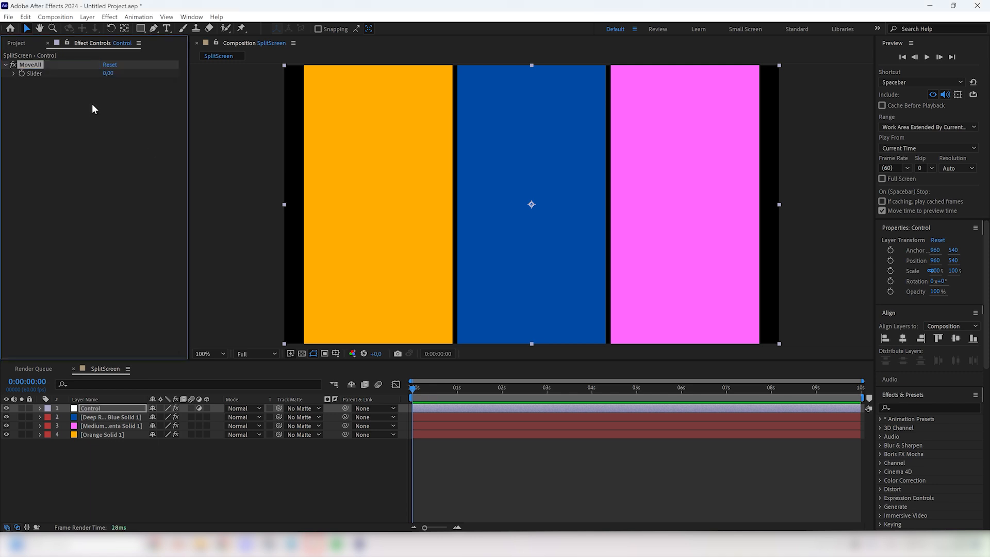
Step: Set the lower limit of the MoveAll slider's range to -100
right_click(108, 73)
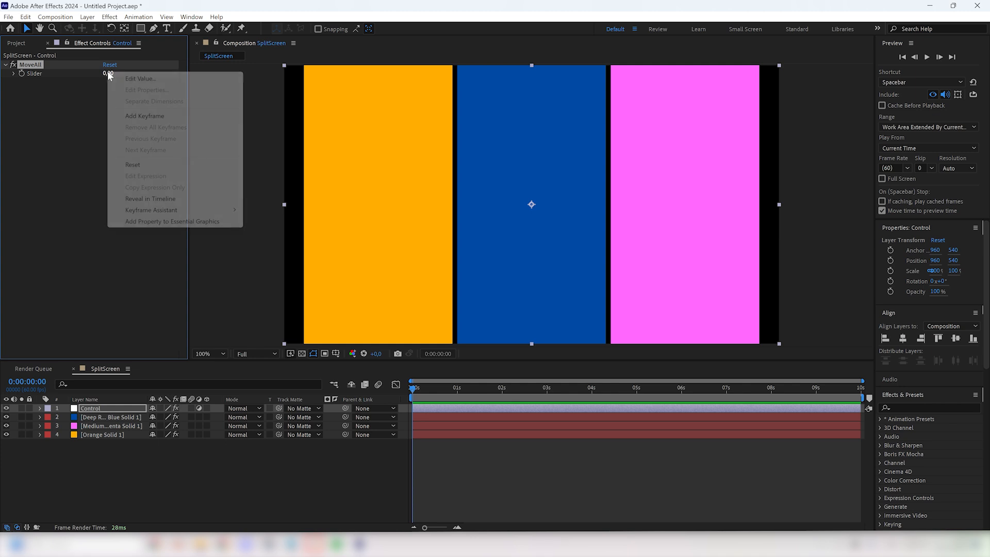
click(132, 80)
double_click(482, 283)
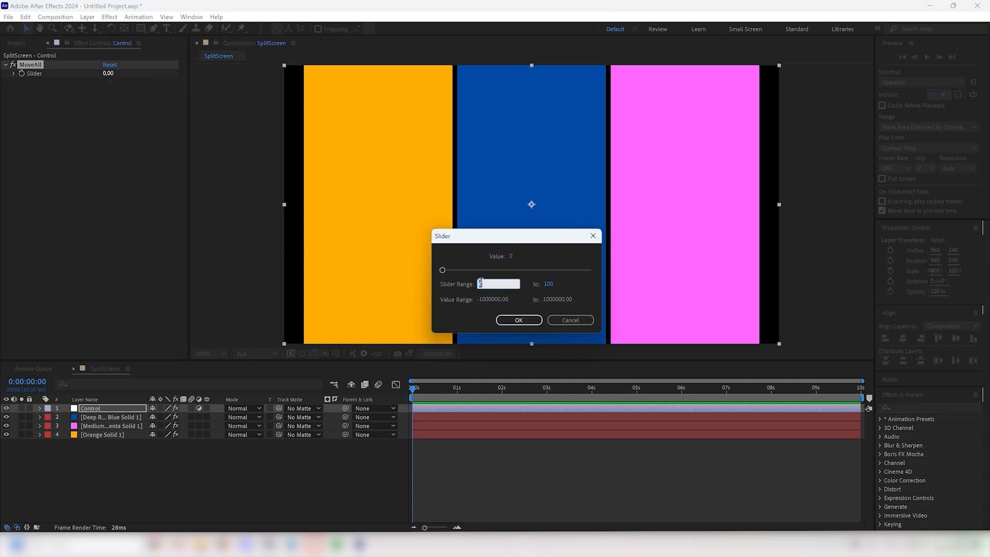
text(-100)
key(Return)
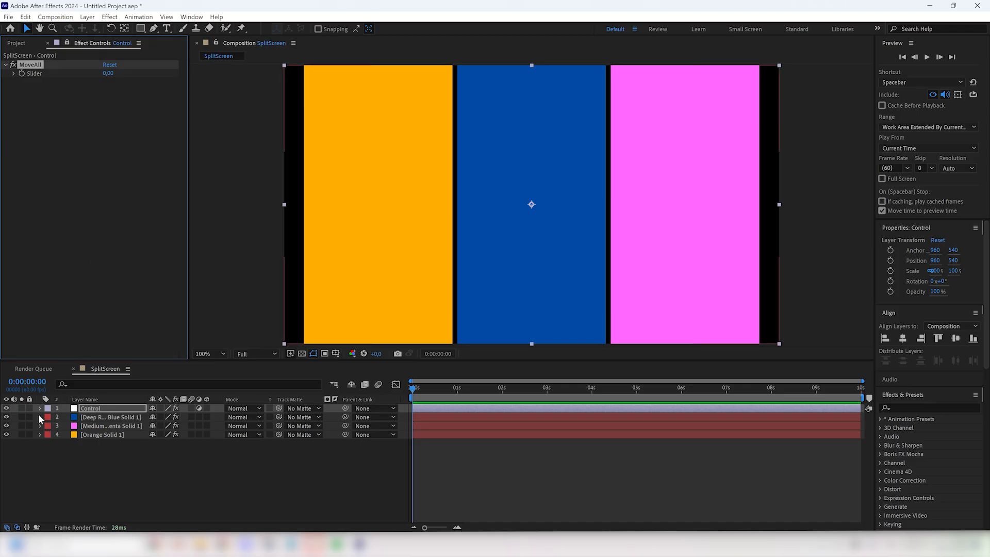
Step: Add the Control layer's MoveAll slider to the Transition Completion expression of the blue solid's first Linear Wipe
click(39, 417)
click(49, 425)
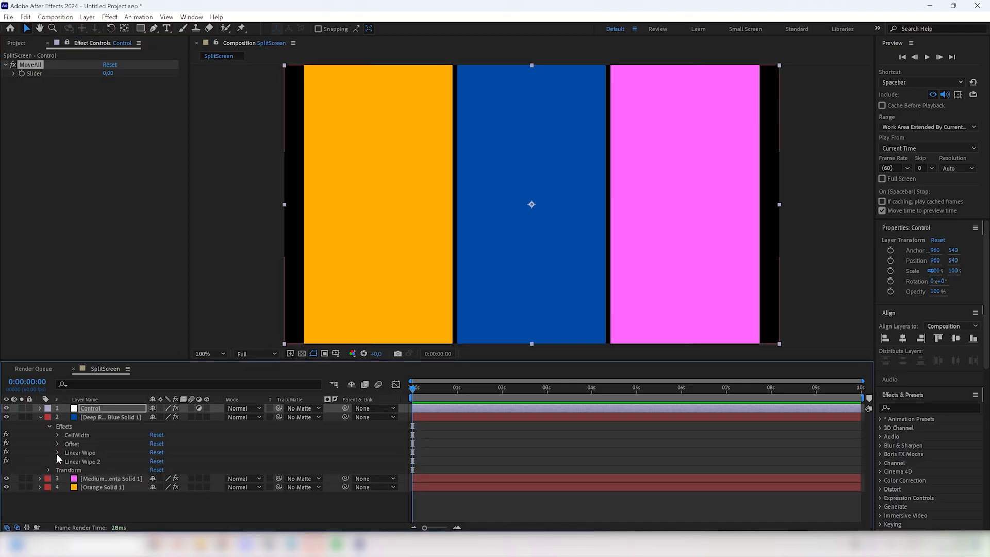
click(57, 452)
click(67, 460)
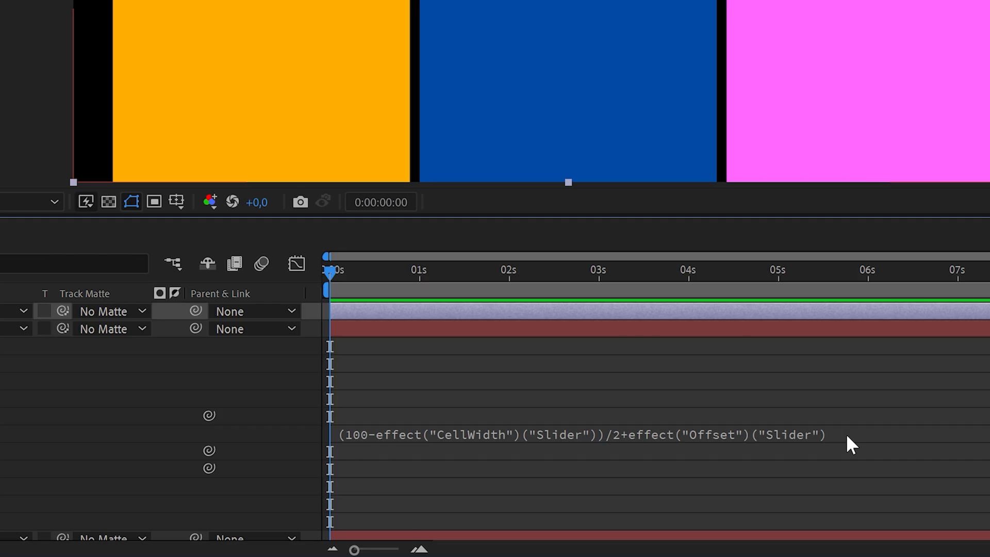
click(668, 471)
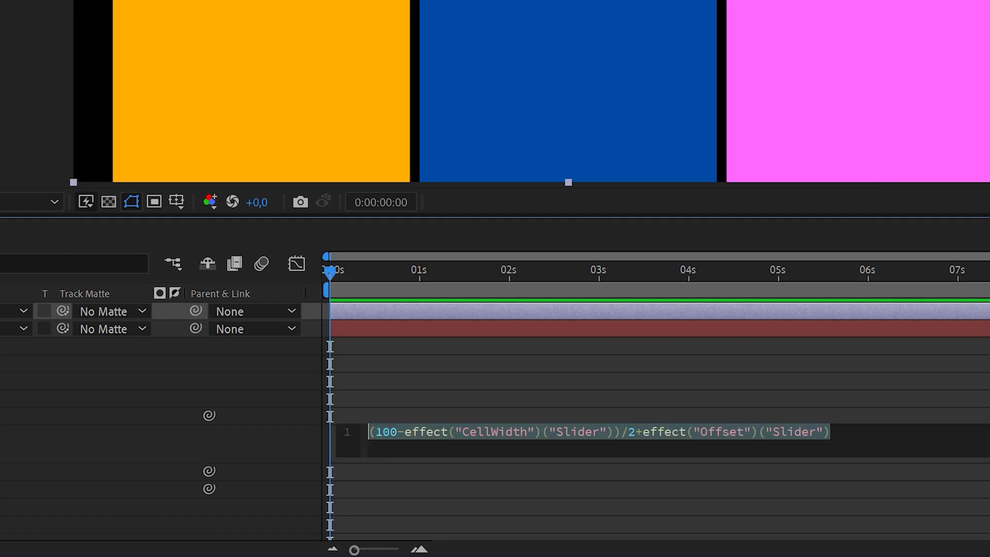
click(668, 471)
text(+)
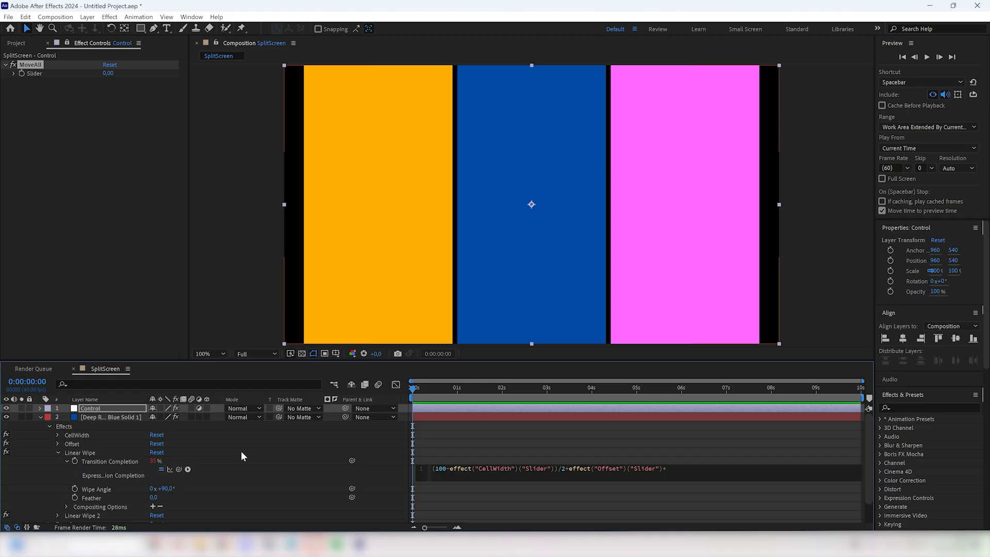
drag(178, 469, 48, 73)
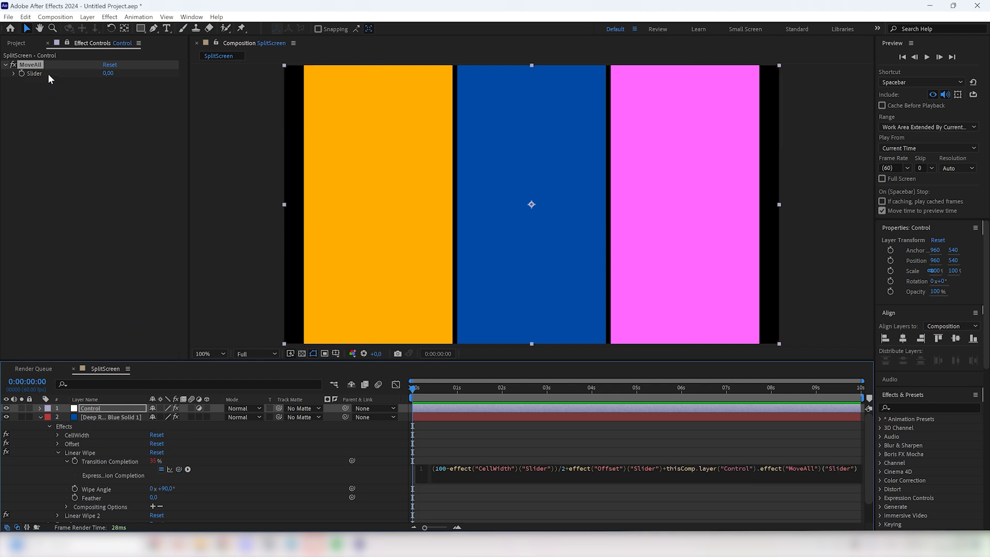
click(218, 213)
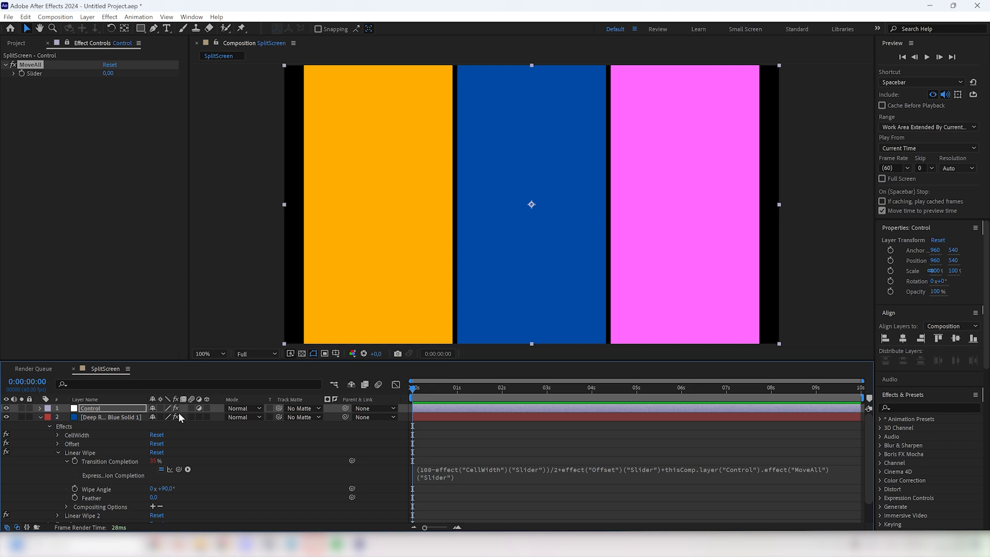
Step: Subtract the Control layer's MoveAll slider in the Transition Completion expression of the blue solid's Linear Wipe 2
scroll(94, 475, down, 1)
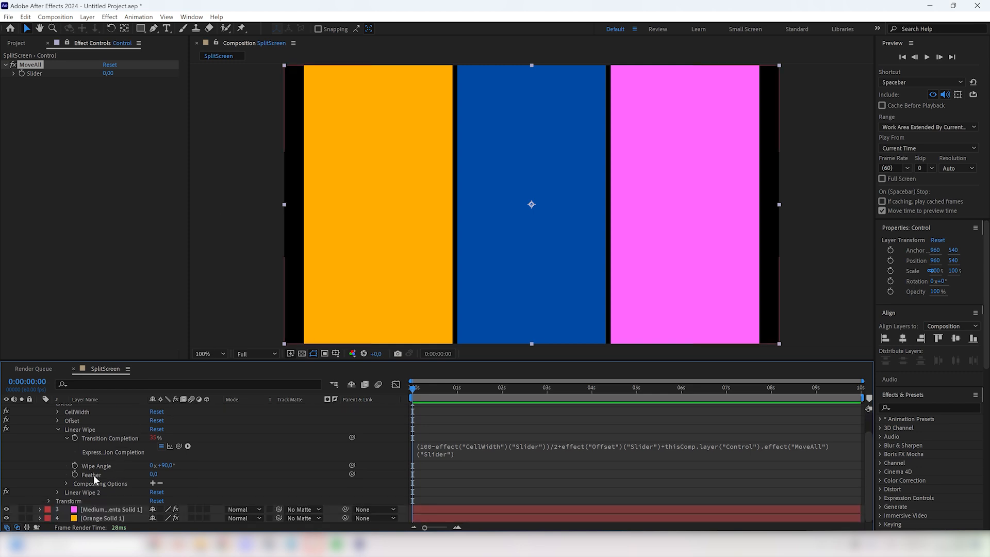
click(58, 491)
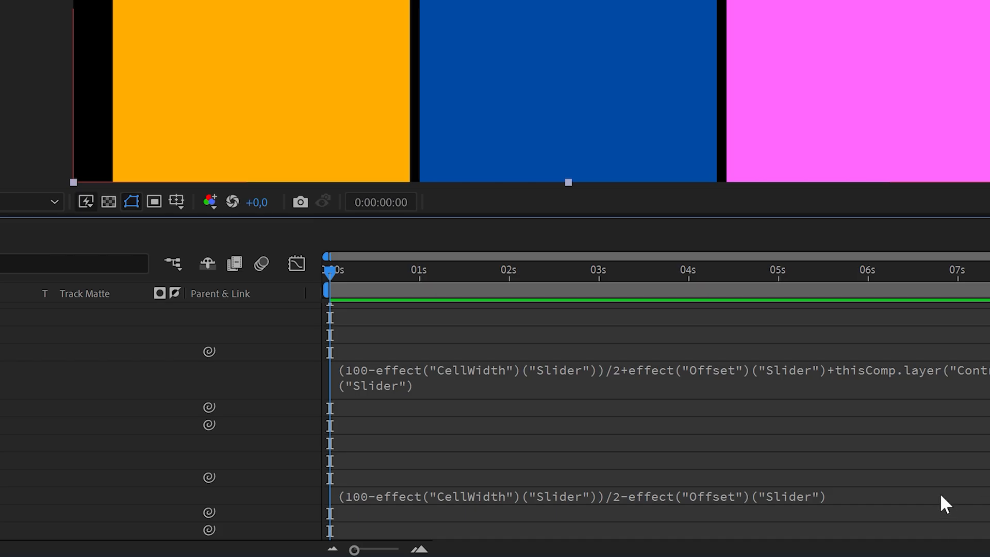
click(719, 501)
click(719, 501)
text(-)
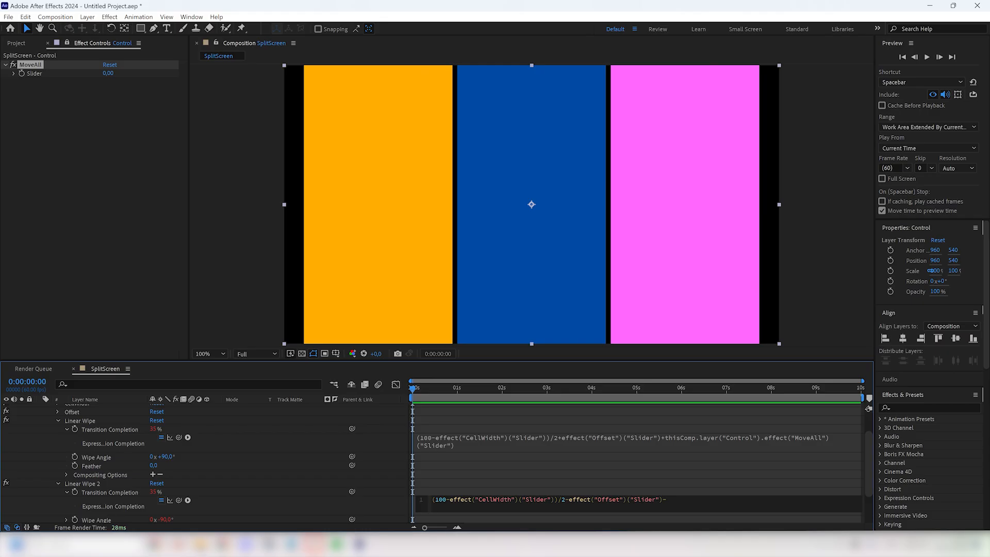
drag(178, 500, 54, 75)
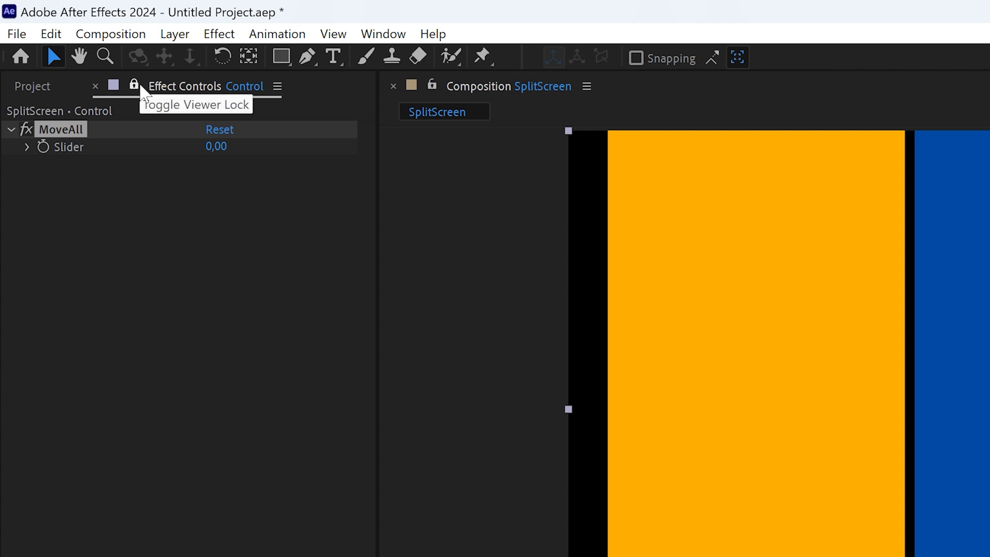
Step: Copy the blue solid's two Linear Wipe effects and replace both Linear Wipes on the magenta solid with them
click(135, 85)
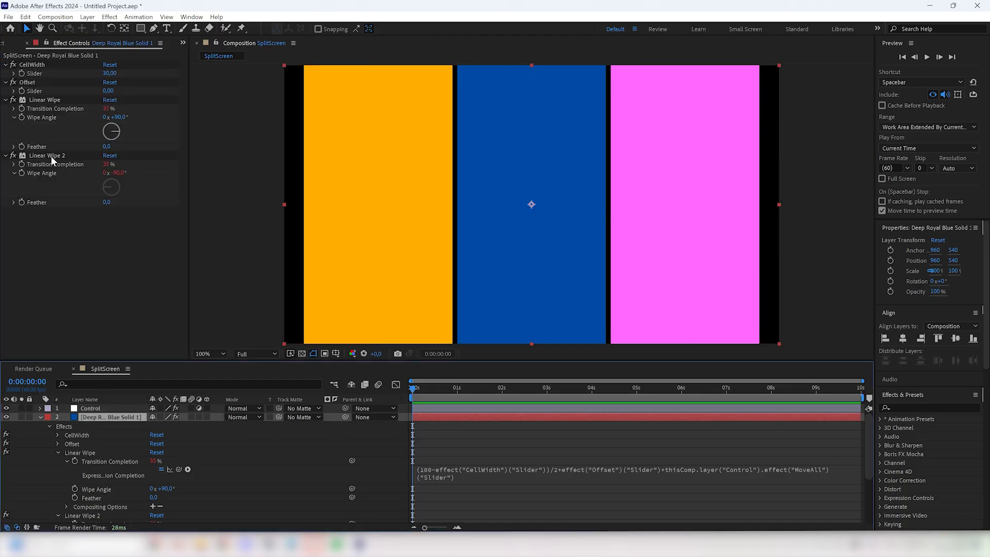
click(50, 155)
ctrl+click(42, 100)
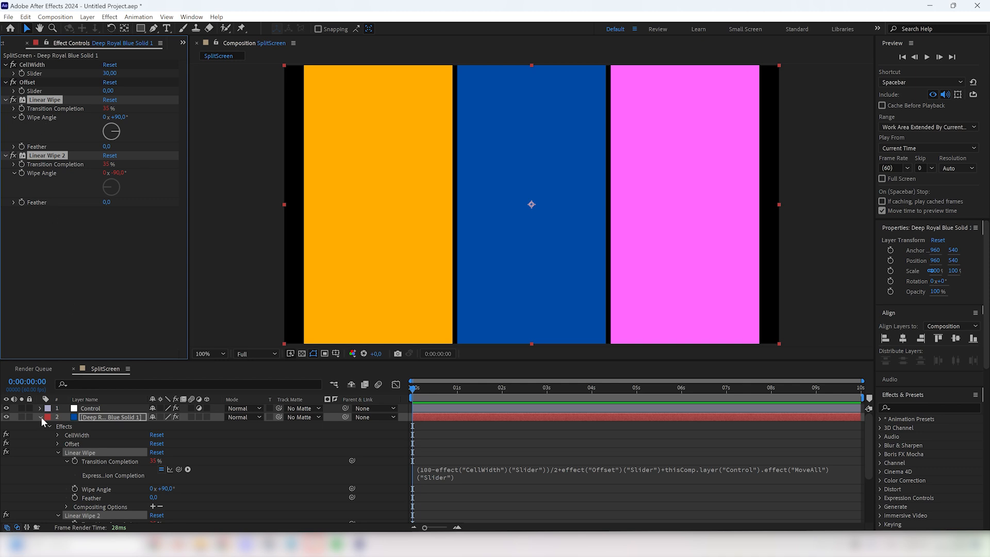
click(41, 417)
click(90, 426)
click(44, 99)
ctrl+click(47, 156)
key(Delete)
key(ctrl+v)
Step: Replace both Linear Wipes on the orange solid with the copied pair from the blue solid
click(95, 434)
click(42, 100)
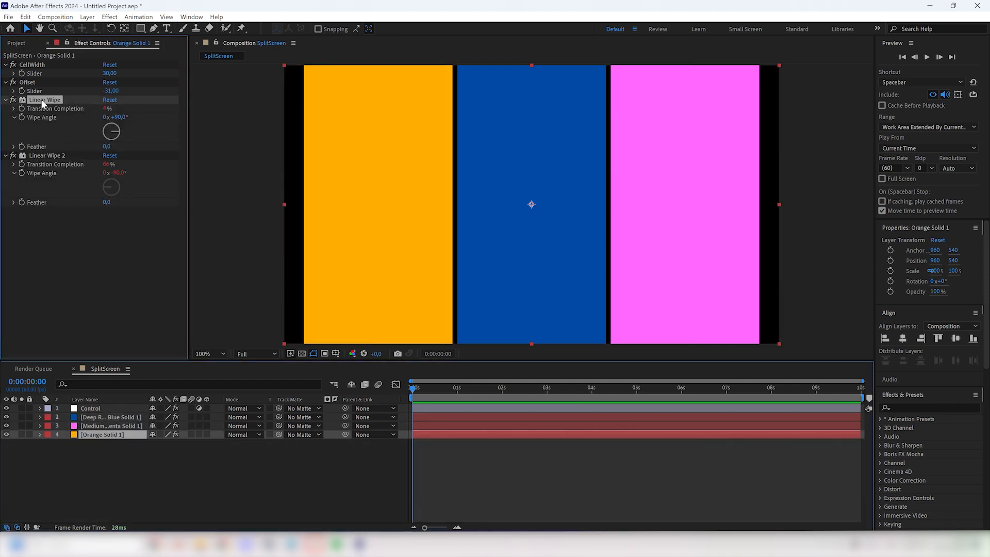
ctrl+click(42, 156)
key(Delete)
key(ctrl+v)
Step: Test the Control layer's MoveAll slider on all strips and undo the value change
click(98, 409)
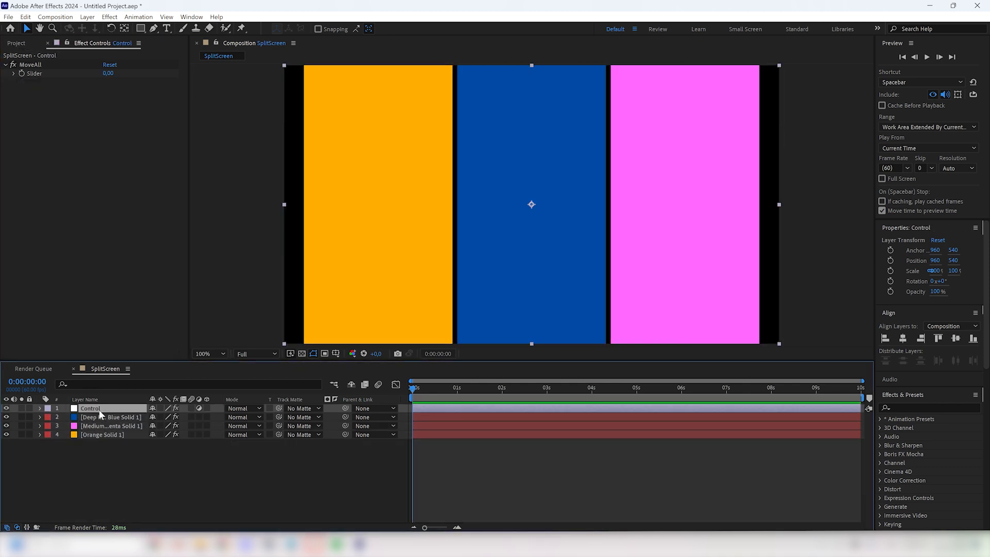
mouse_move(108, 73)
mouse_down()
mouse_move(119, 72)
mouse_move(91, 72)
mouse_move(110, 73)
mouse_up()
key(ctrl+z)
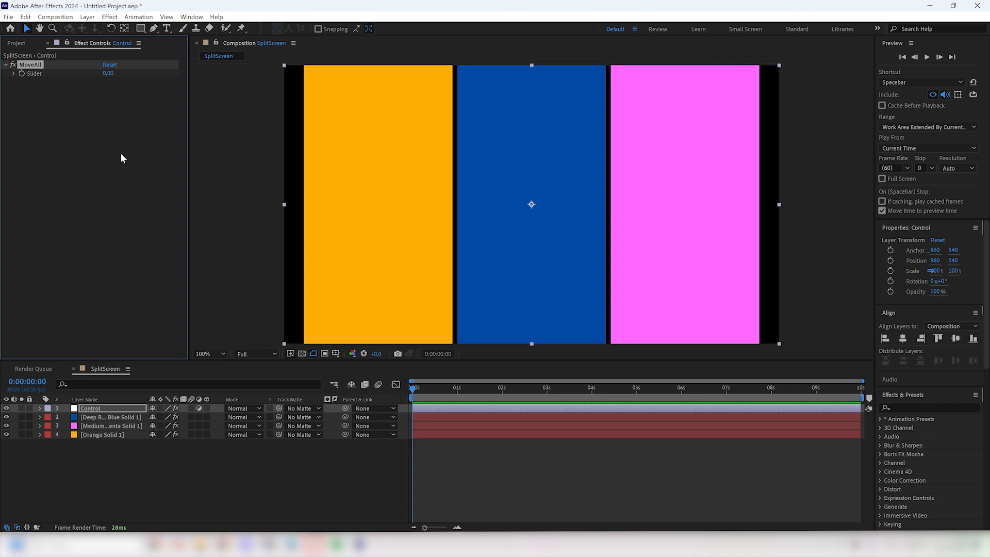
Step: Add a second Slider Control effect to the Control layer and rename it SizeMultiplier
click(119, 156)
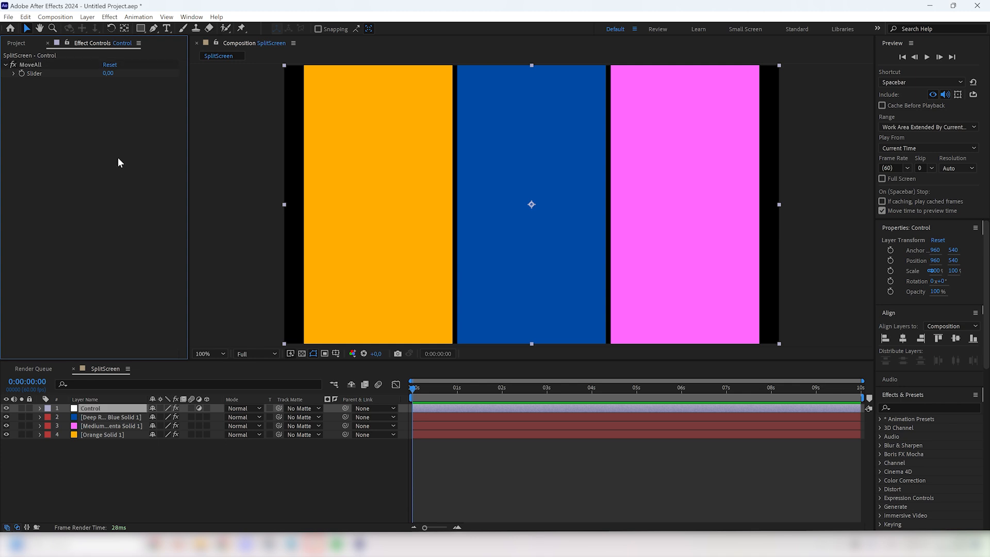
key(ctrl+space)
text(s)
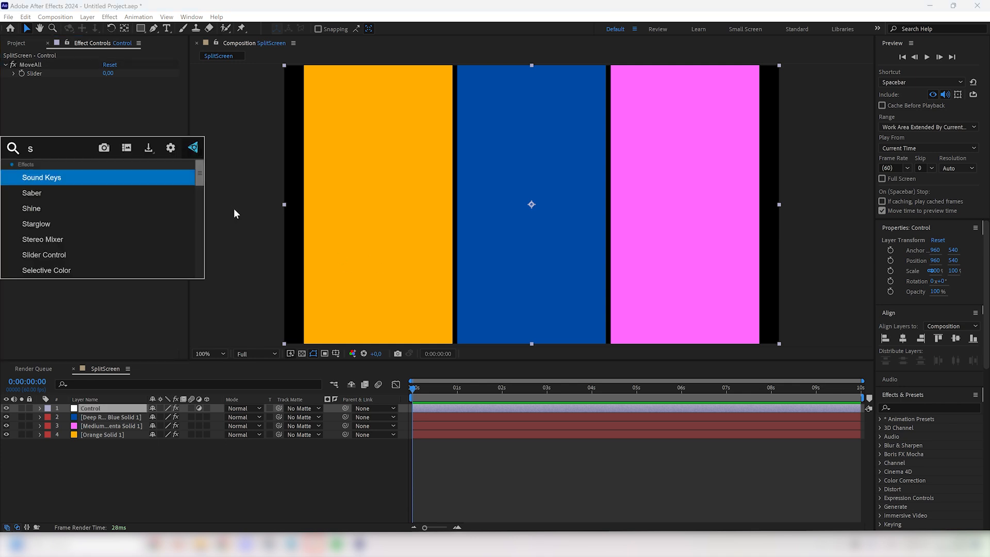
key(Return)
key(Return)
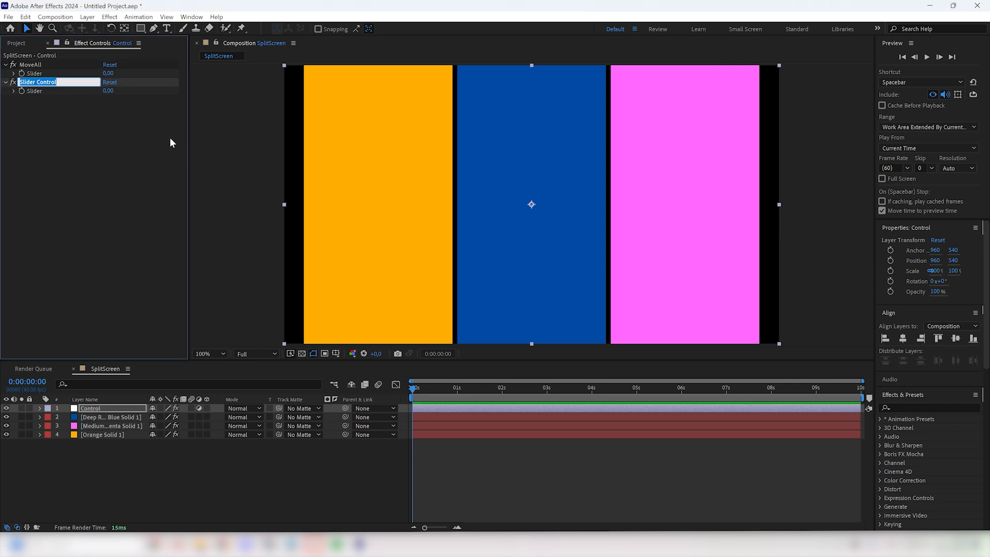
text(SizeMultiplier)
key(Return)
Step: Set the SizeMultiplier slider's upper range limit to 2 and its value to 1, and expand both Control sliders
right_click(107, 91)
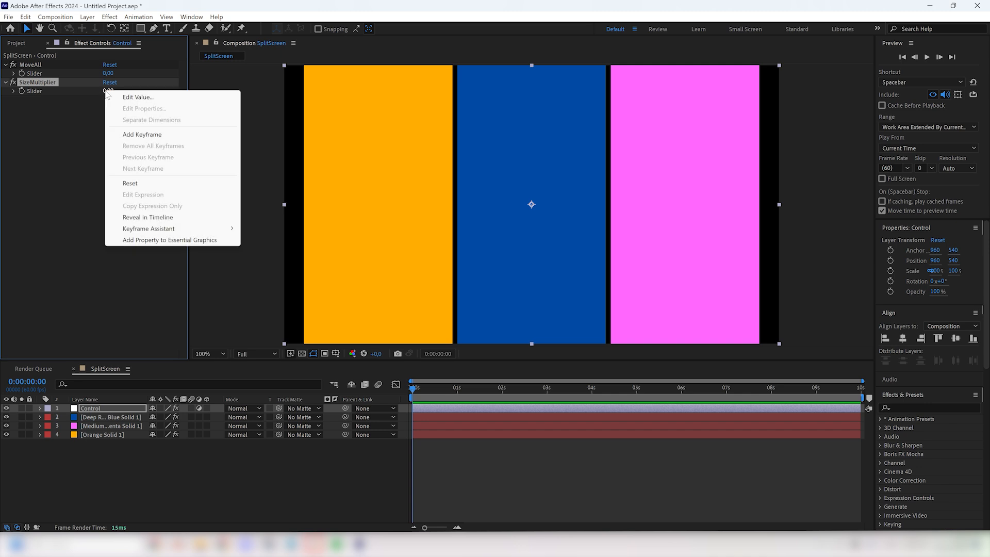
click(130, 98)
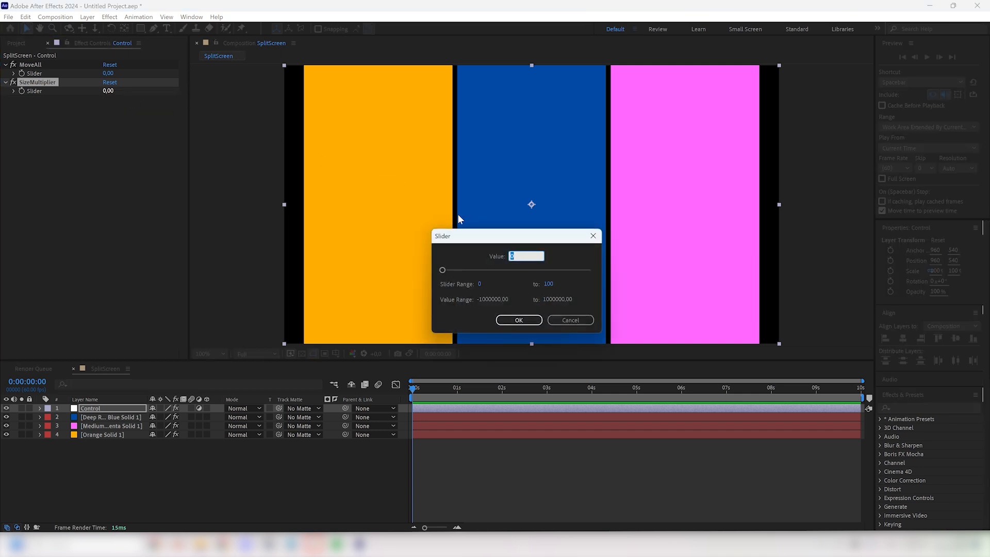
click(548, 283)
text(2)
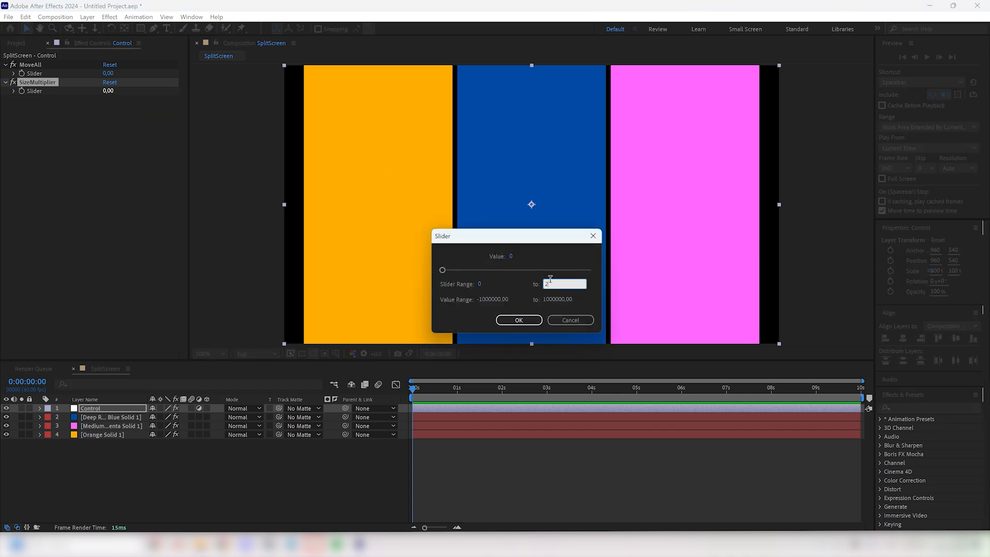
click(511, 257)
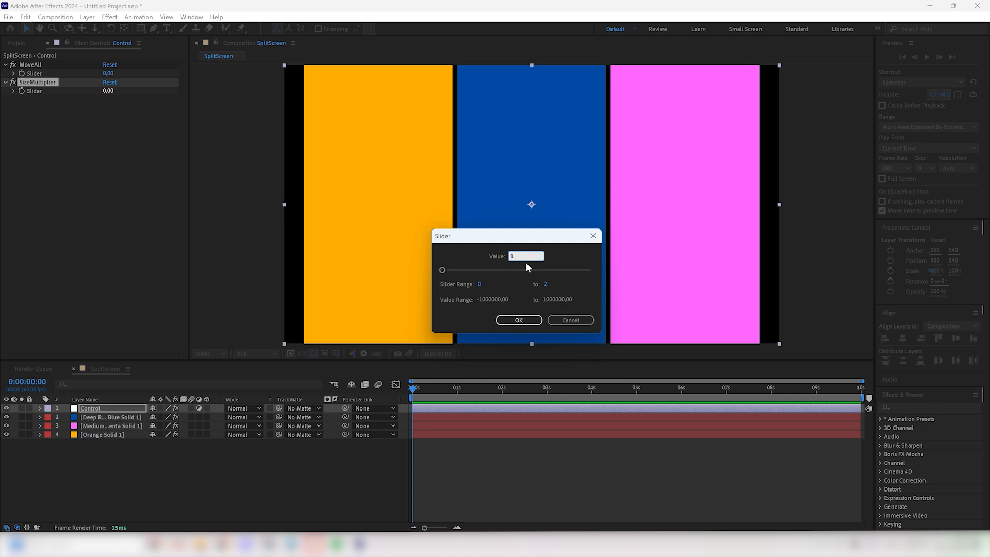
click(518, 321)
click(13, 90)
click(13, 73)
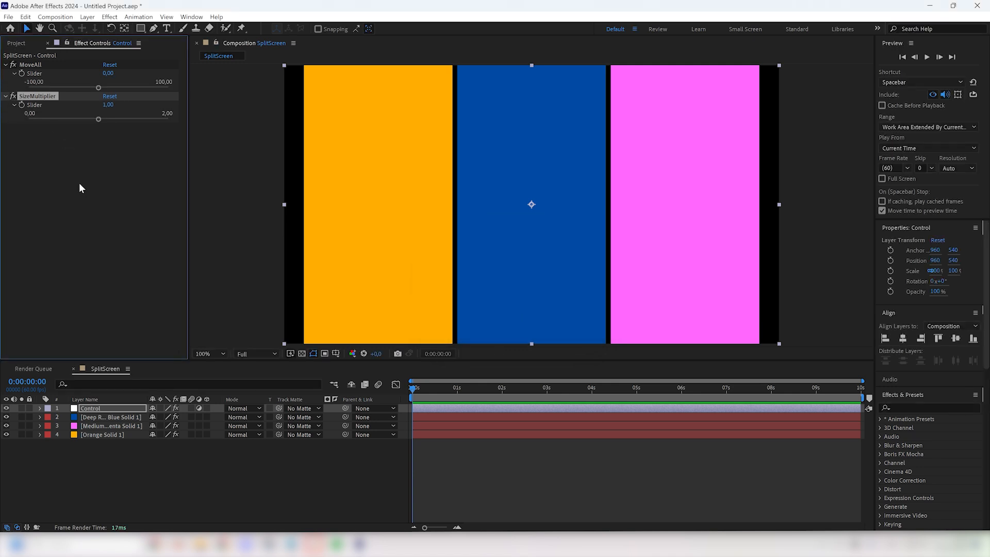
Step: Give the blue solid's CellWidth slider an expression multiplying its own value by the Control layer's SizeMultiplier slider
click(104, 417)
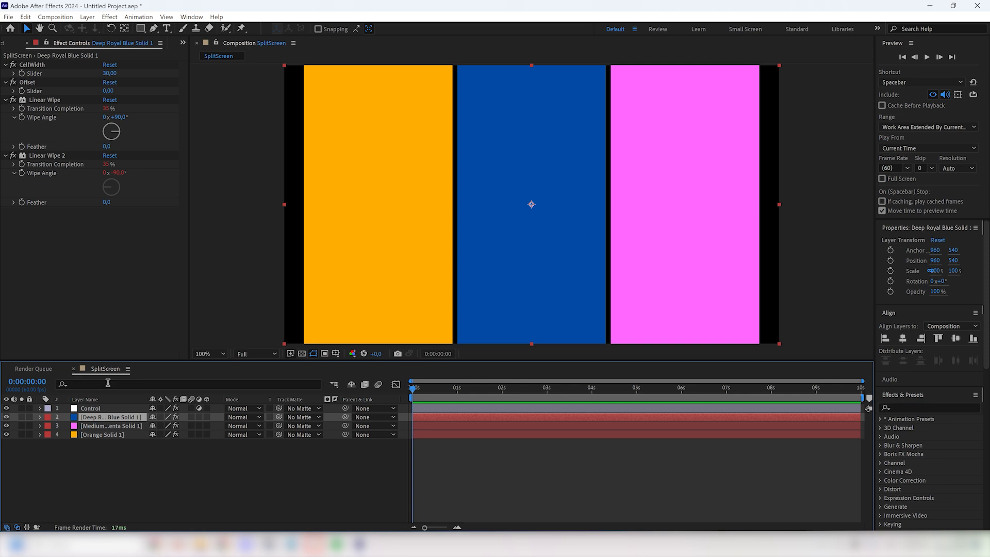
alt+click(22, 73)
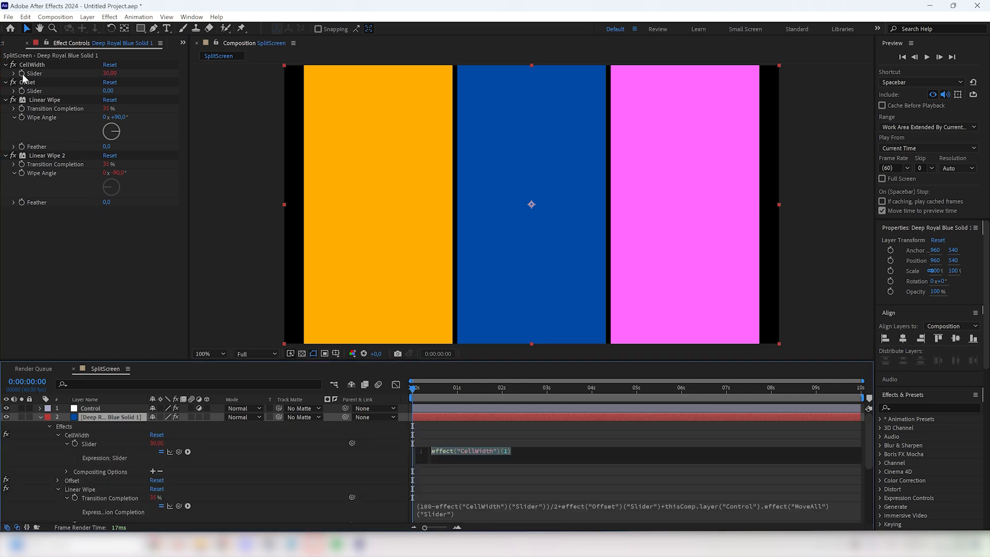
key(Right)
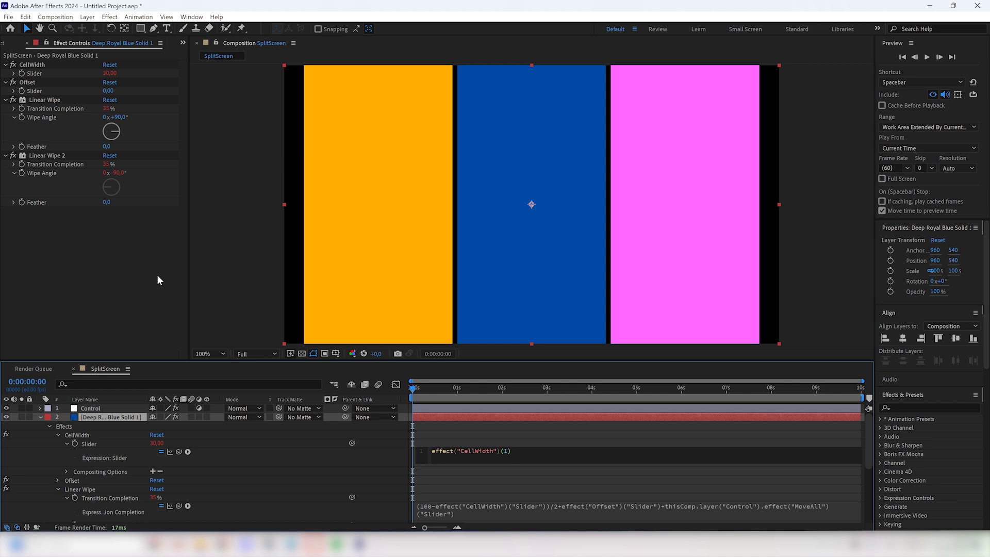
click(106, 408)
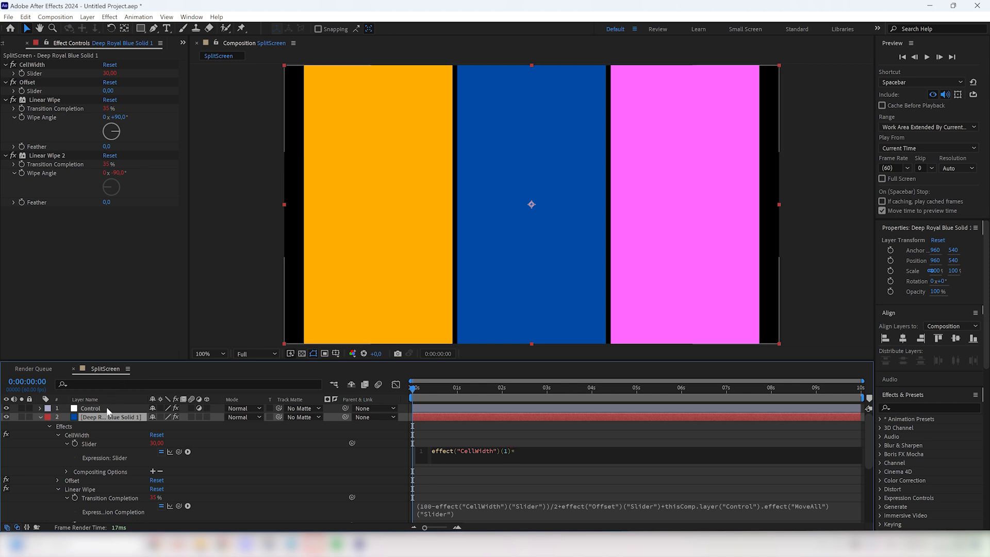
click(553, 452)
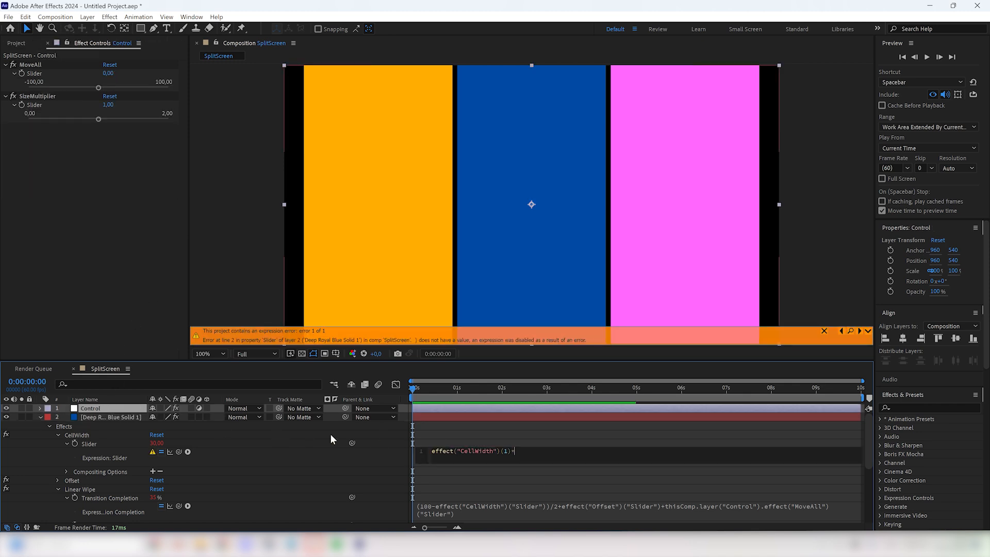
drag(180, 453, 56, 106)
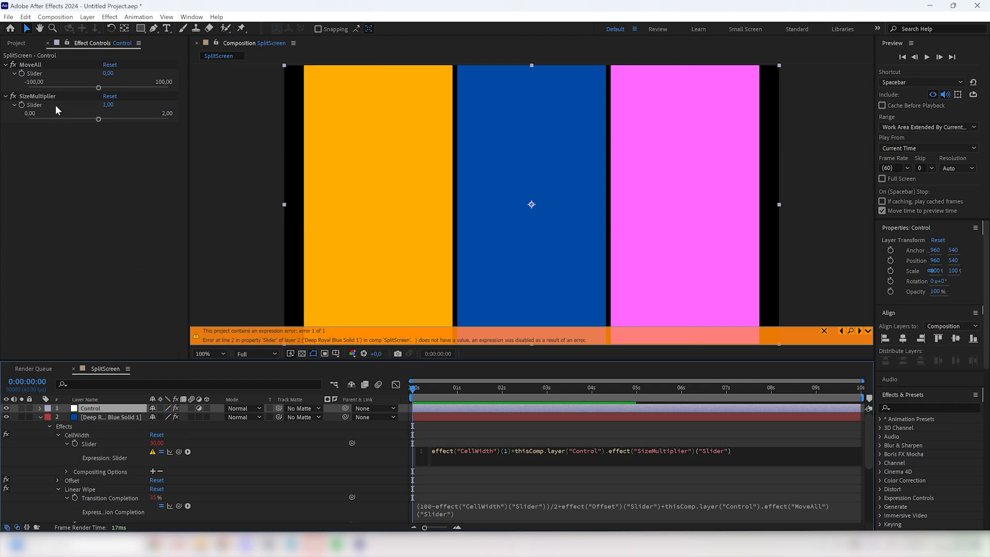
click(122, 202)
Step: Test the blue strip's CellWidth and the SizeMultiplier slider, and restore their values
click(126, 417)
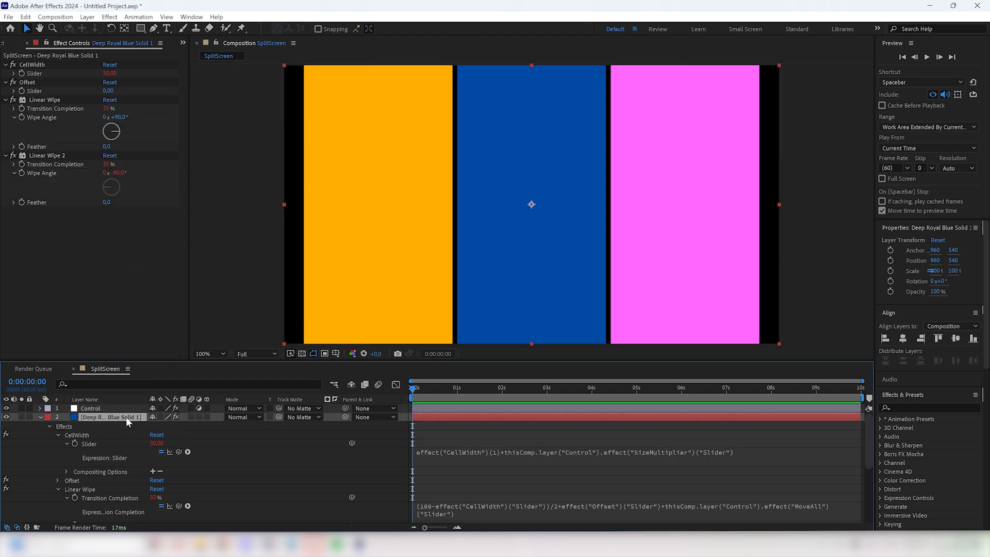
mouse_move(109, 73)
mouse_down()
mouse_move(123, 74)
mouse_move(104, 75)
mouse_up()
key(ctrl+z)
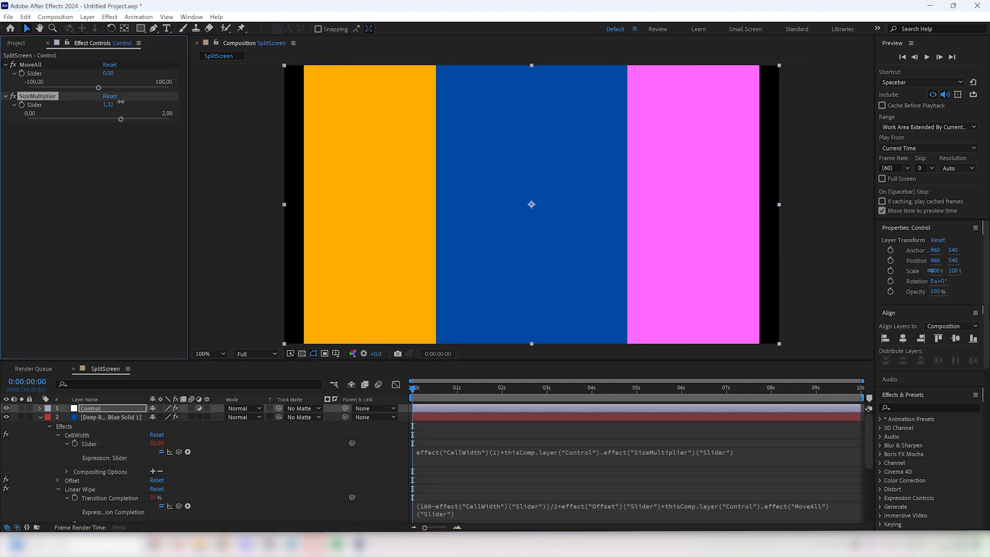
mouse_move(121, 101)
mouse_down()
mouse_move(99, 103)
mouse_move(109, 103)
mouse_up()
click(109, 105)
Step: Copy the blue solid's CellWidth effect with its expression onto the magenta and orange solids, replacing their own
click(102, 417)
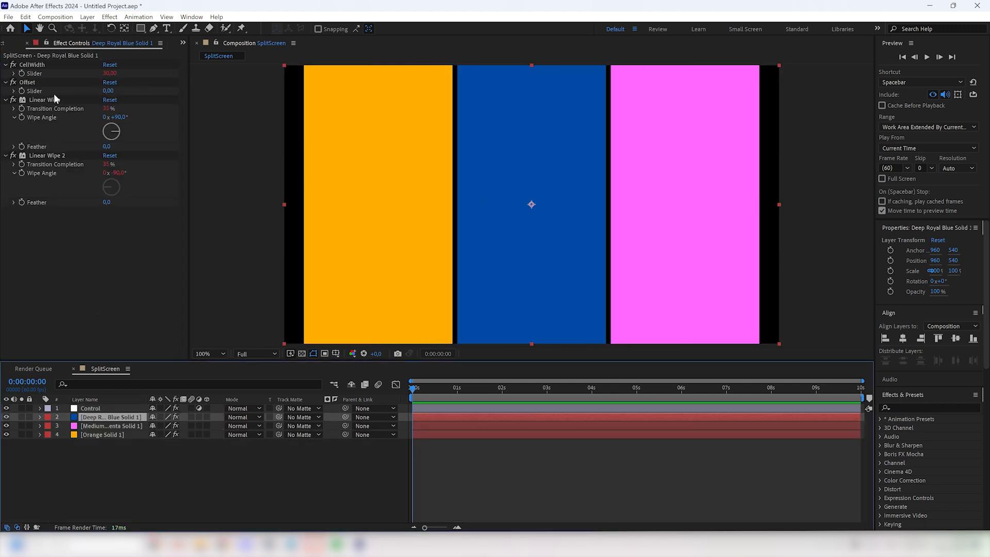
click(45, 65)
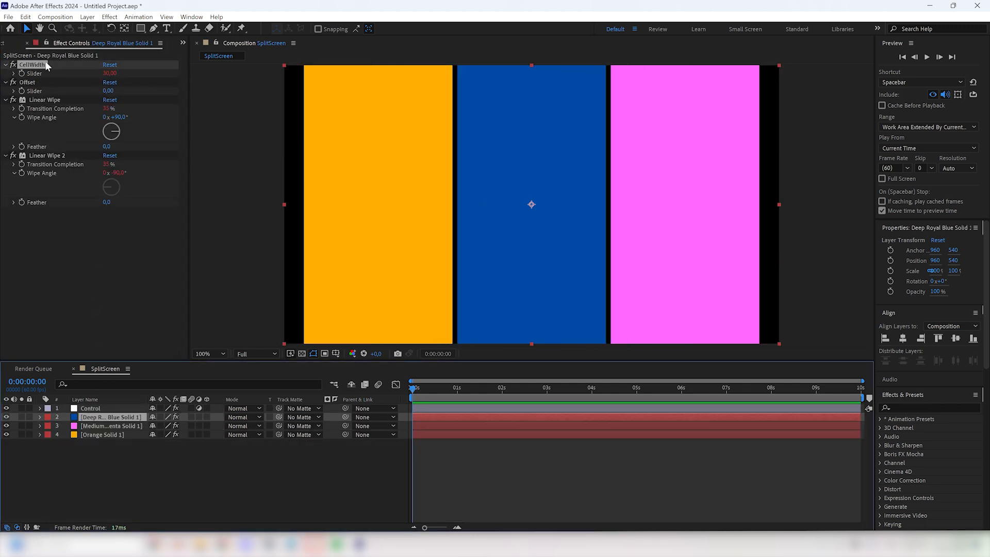
click(98, 425)
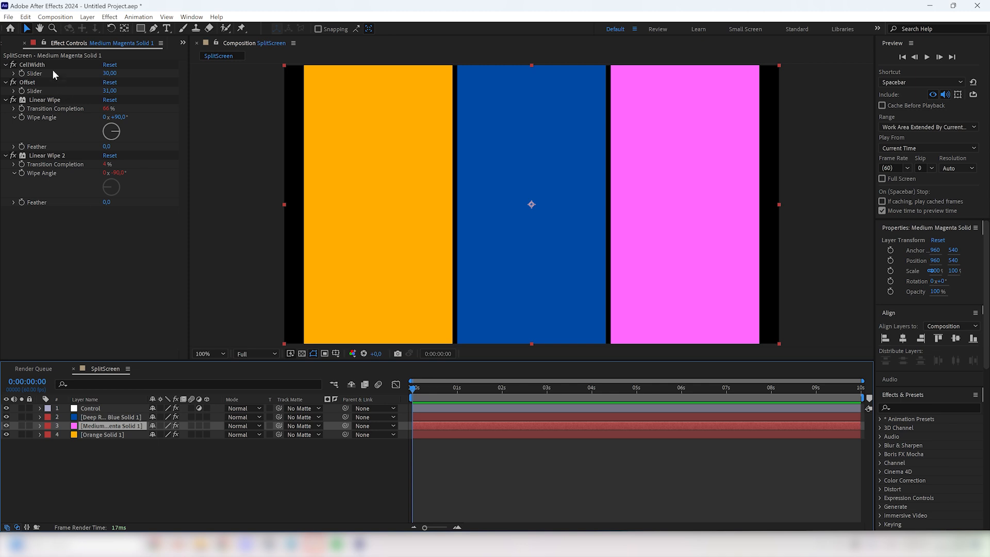
click(36, 66)
key(ctrl+Down)
key(ctrl+v)
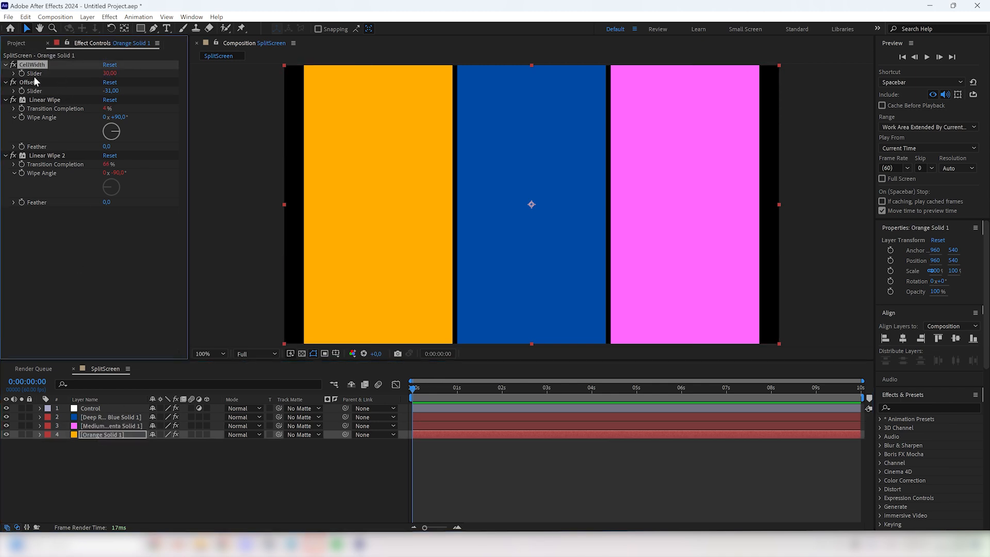
Step: Try out the Control layer's SizeMultiplier slider and set it to 0
click(99, 408)
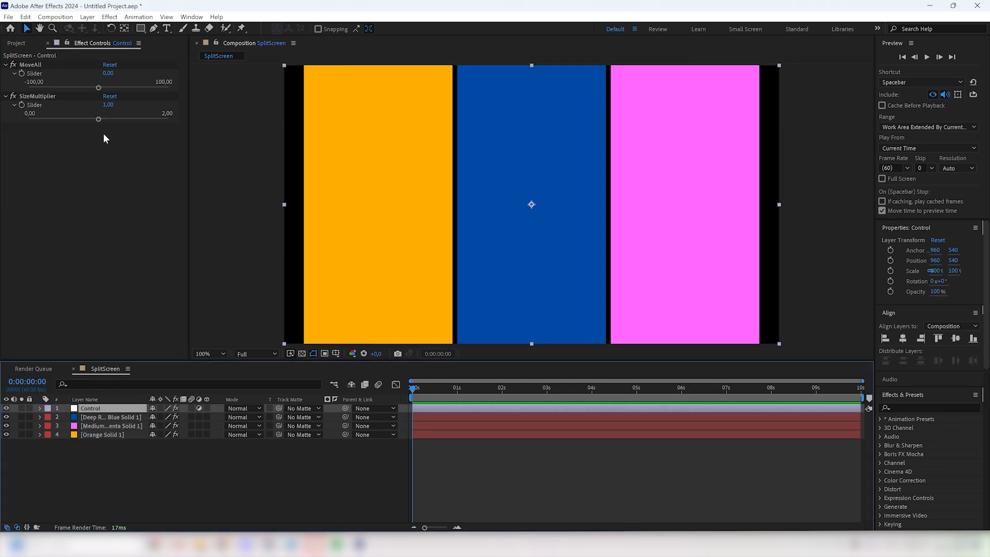
mouse_move(96, 121)
mouse_down()
mouse_move(111, 120)
mouse_move(75, 121)
mouse_move(104, 122)
mouse_move(94, 121)
mouse_up()
click(107, 104)
text(0)
click(92, 168)
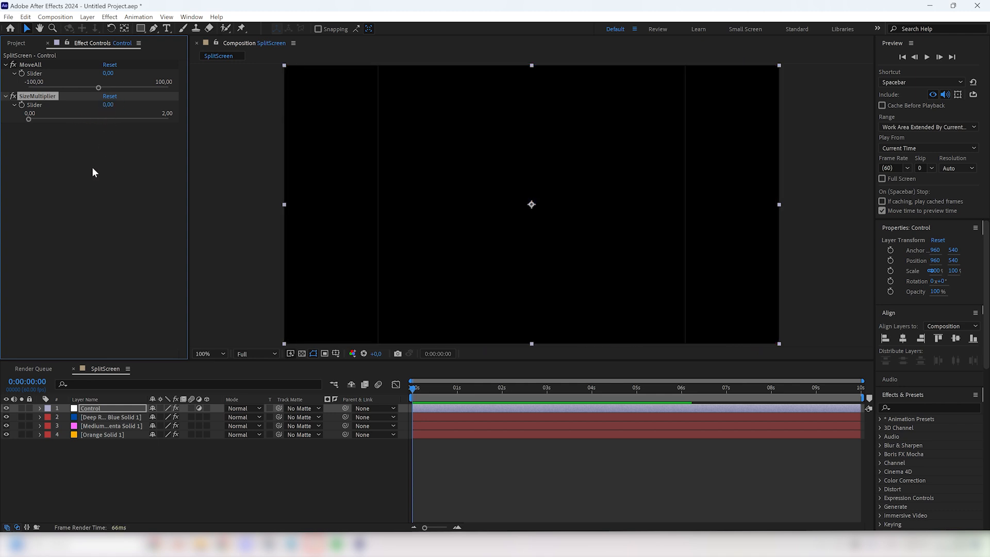
Step: Set the Control layer's SizeMultiplier slider to 1
click(107, 104)
text(1)
click(104, 162)
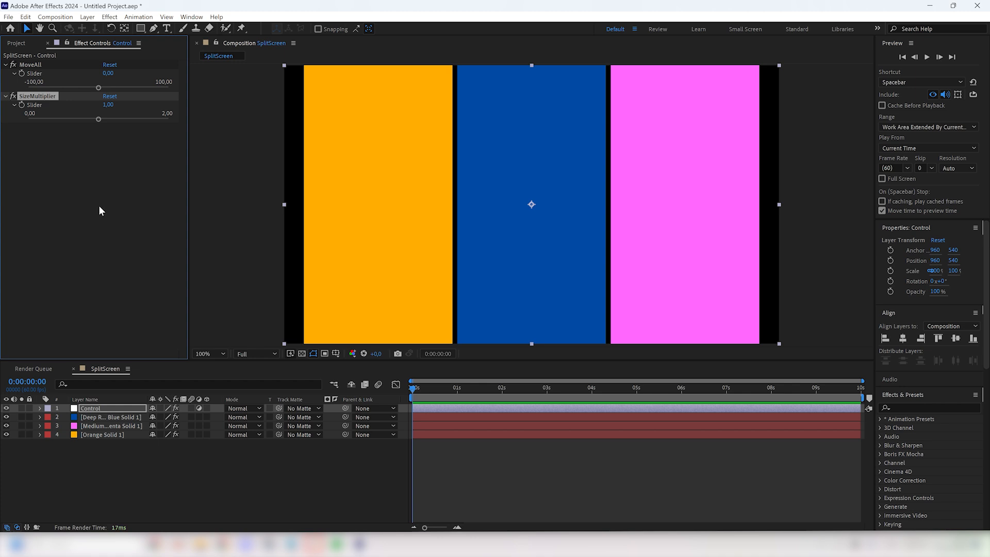
Step: Add an Angle Control effect to the Control layer
click(99, 211)
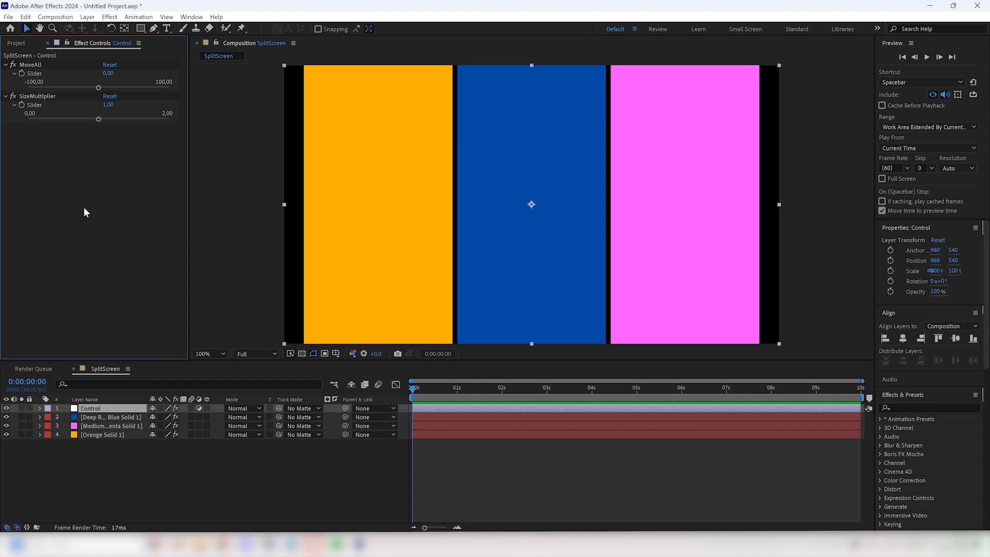
key(ctrl+space)
text(ang)
key(Return)
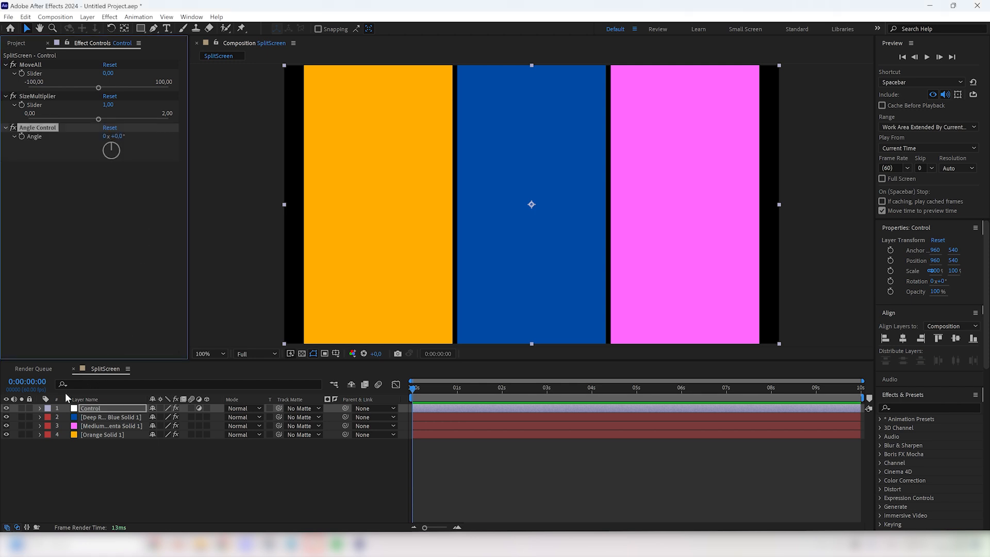
Step: Link the Wipe Angle of the blue solid's first Linear Wipe to the Control layer's Angle Control angle
click(40, 416)
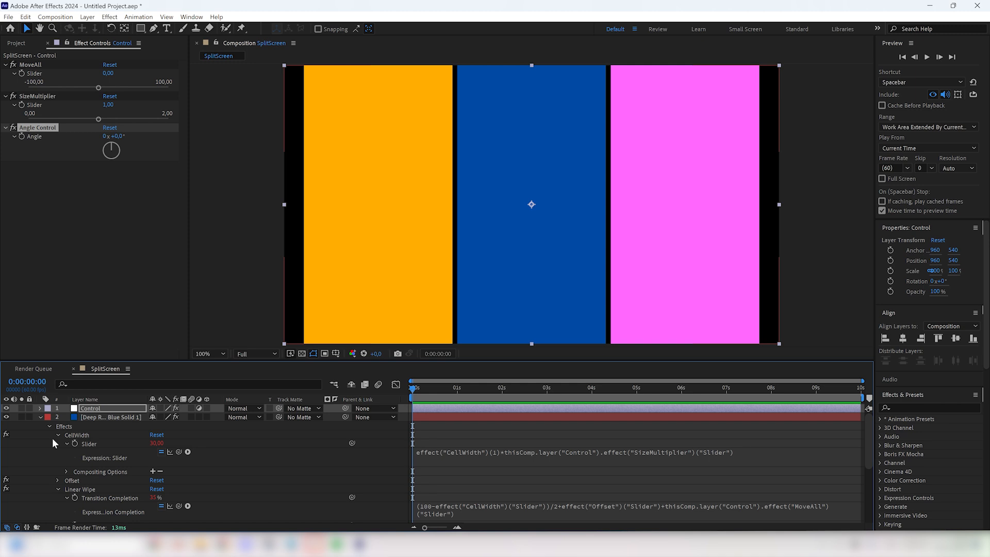
scroll(72, 493, down, 4)
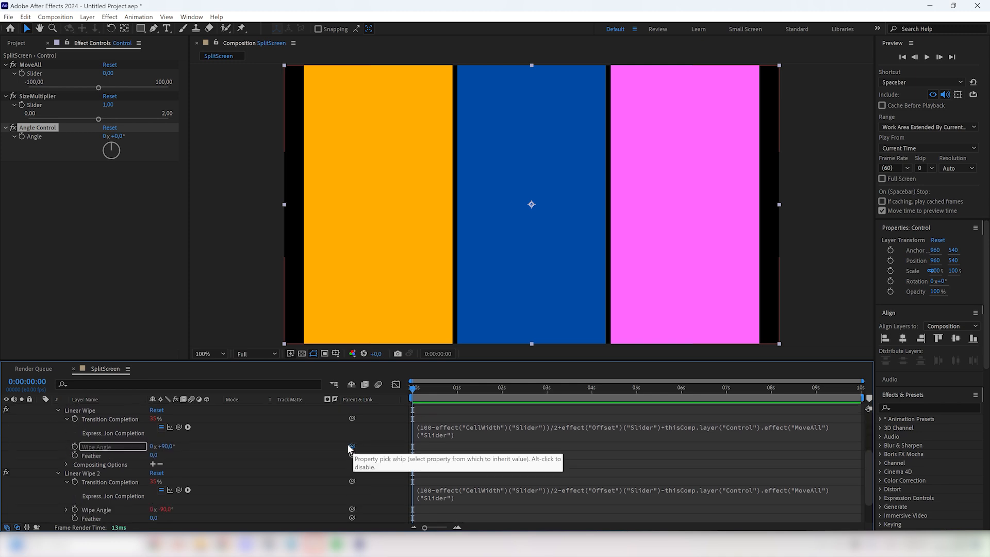
drag(352, 446, 57, 143)
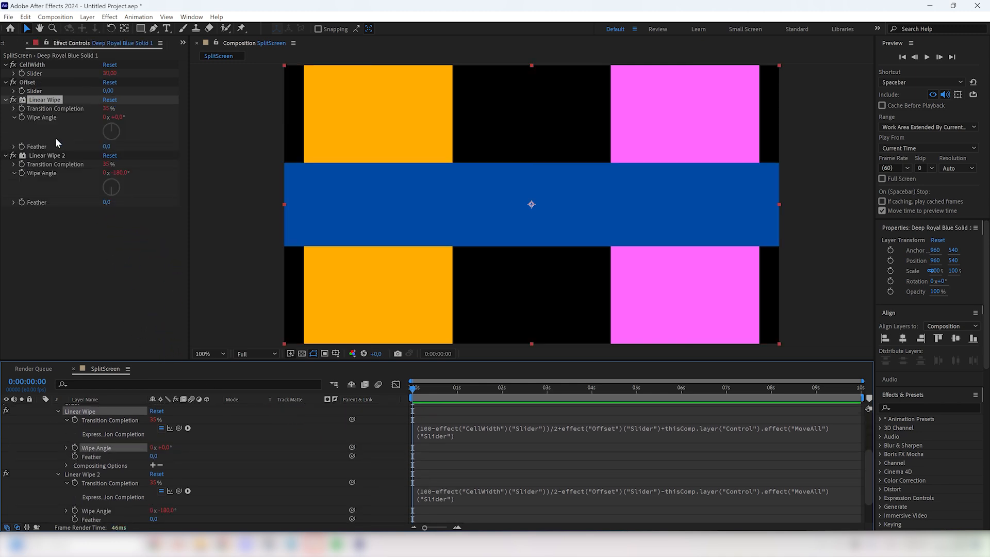
click(53, 136)
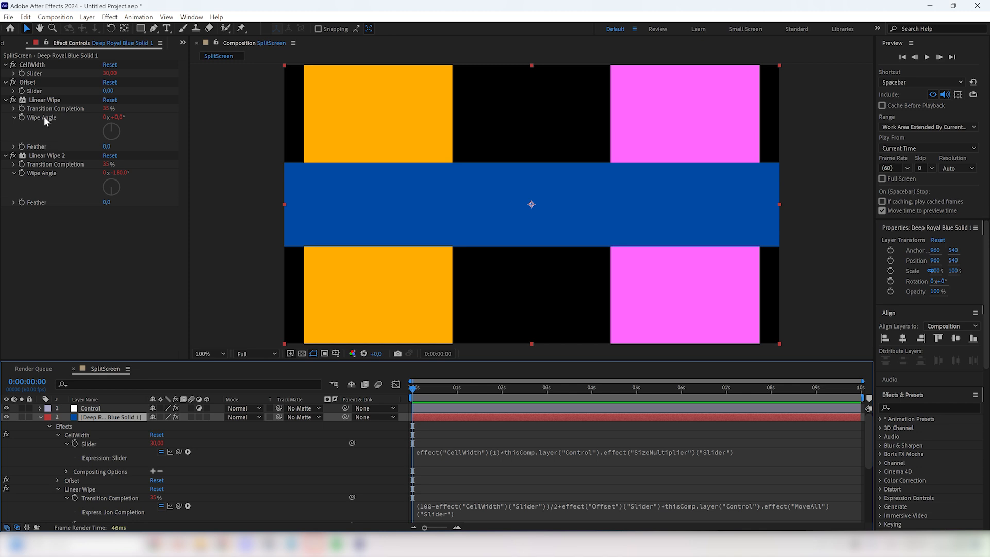
Step: Copy the blue solid's first Linear Wipe effect onto the magenta and orange solids, replacing their own first Linear Wipe
click(42, 100)
click(40, 416)
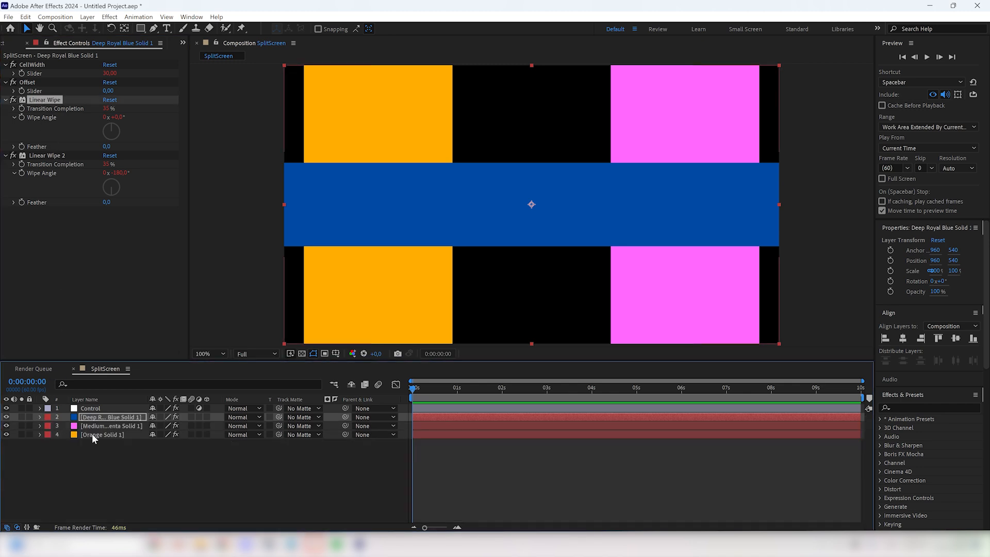
click(92, 425)
click(45, 98)
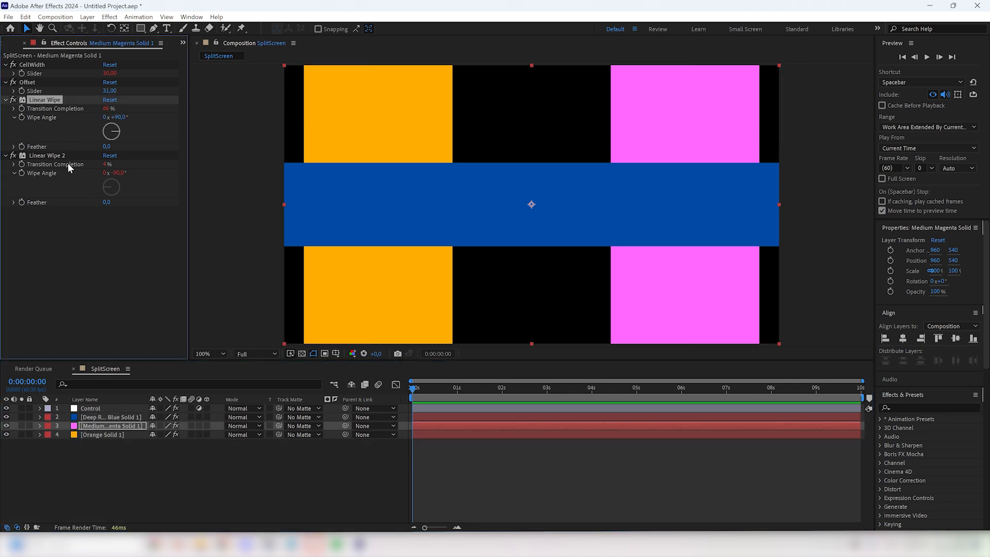
key(ctrl+v)
click(98, 434)
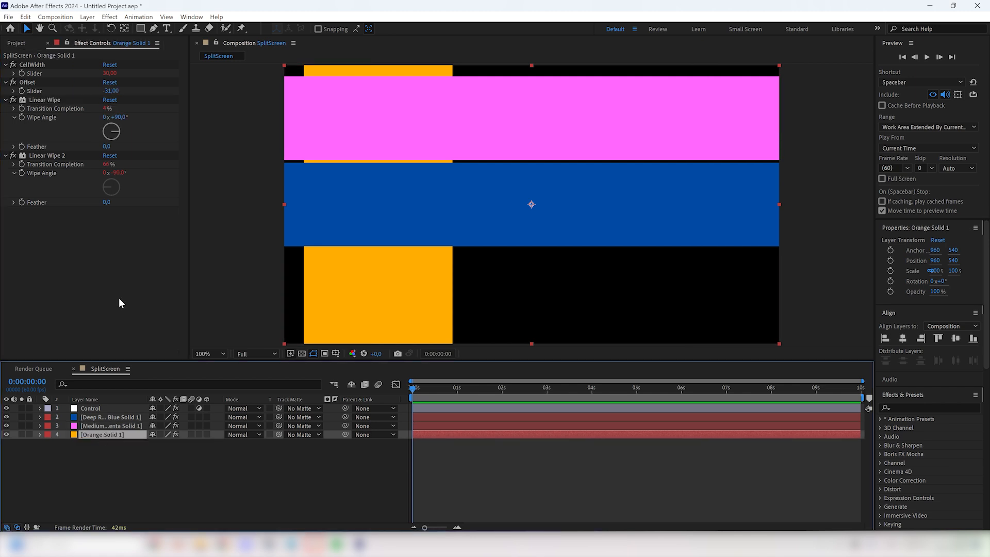
click(44, 99)
key(ctrl+v)
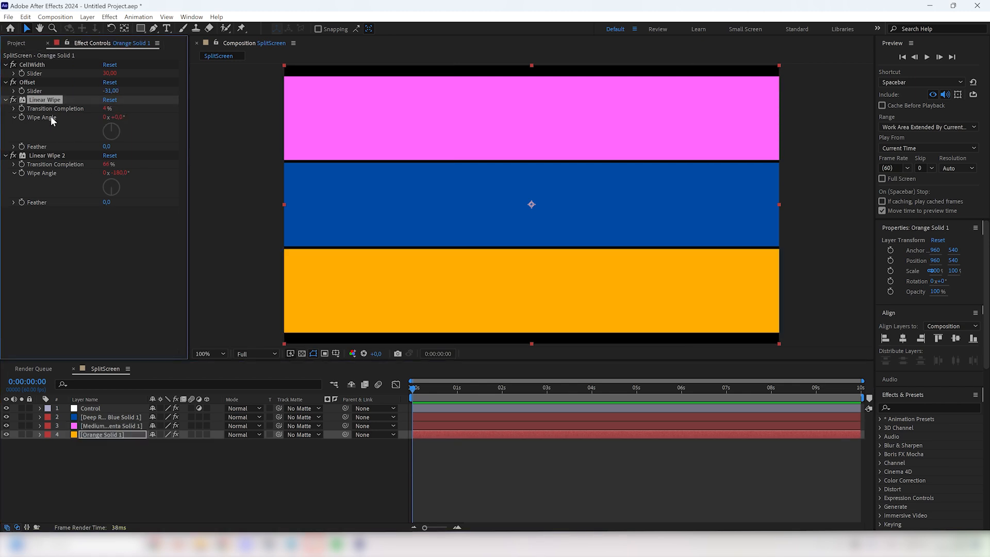
Step: Try out the Control layer's Angle Control and set its angle to 90°
click(100, 408)
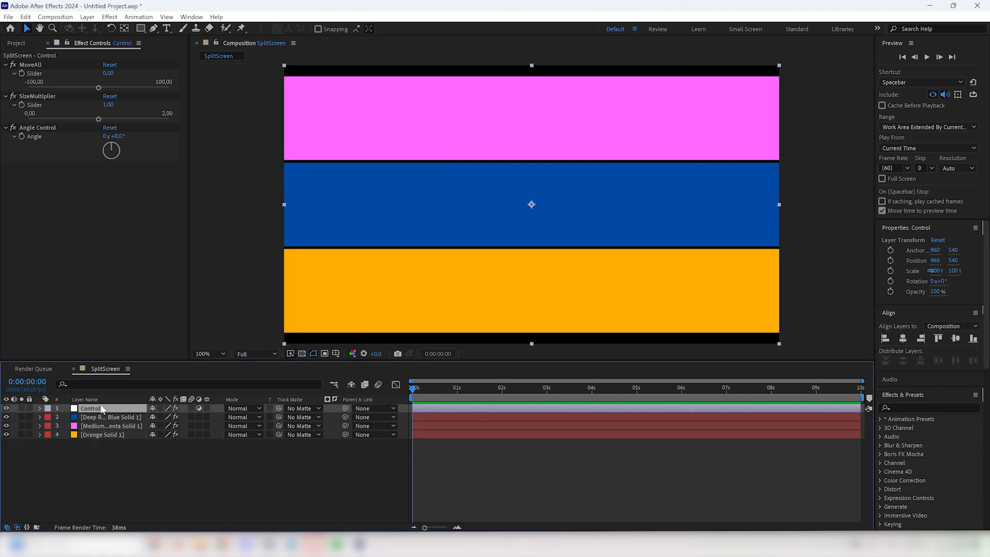
drag(114, 136, 156, 136)
click(117, 133)
text(90)
key(Return)
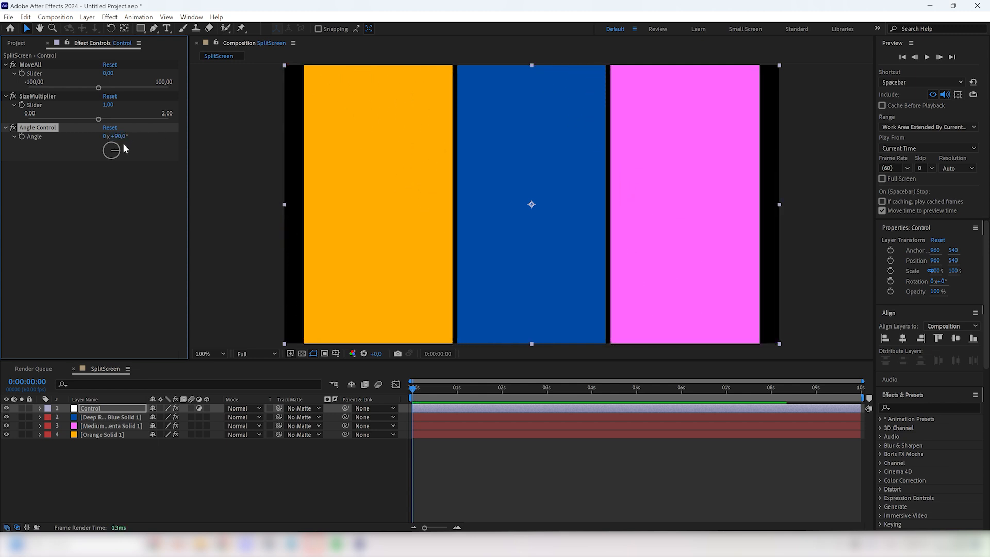
Step: Add a Slider Control effect to the Control layer and name it OffsetMultiplier
key(ctrl+space)
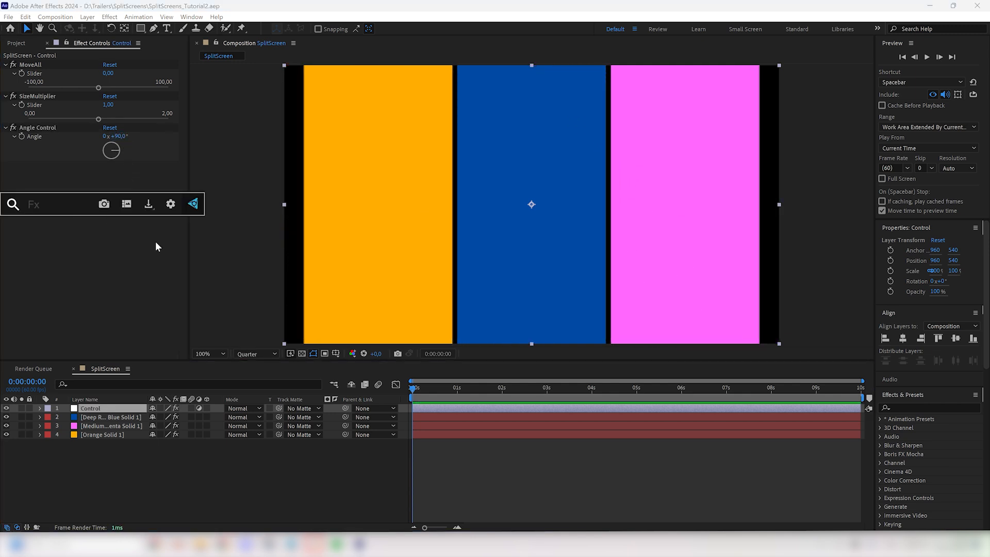
text(slide)
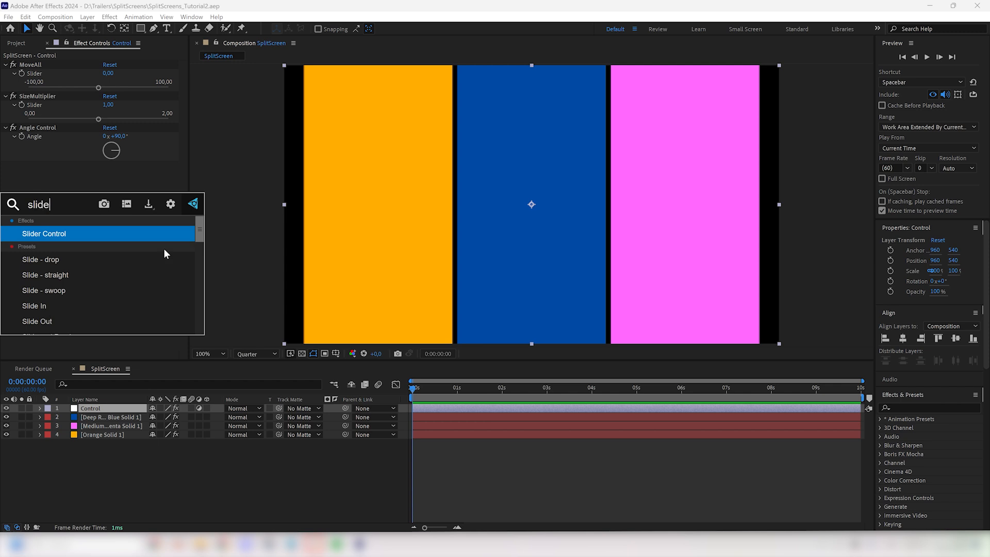
key(Return)
key(Return)
text(Of)
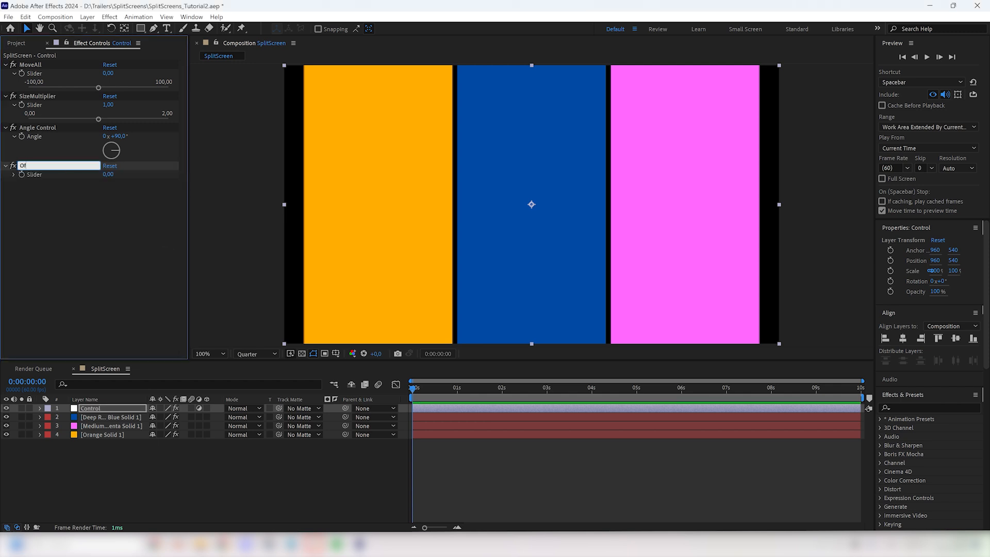
text(fsetMultiplier)
key(Return)
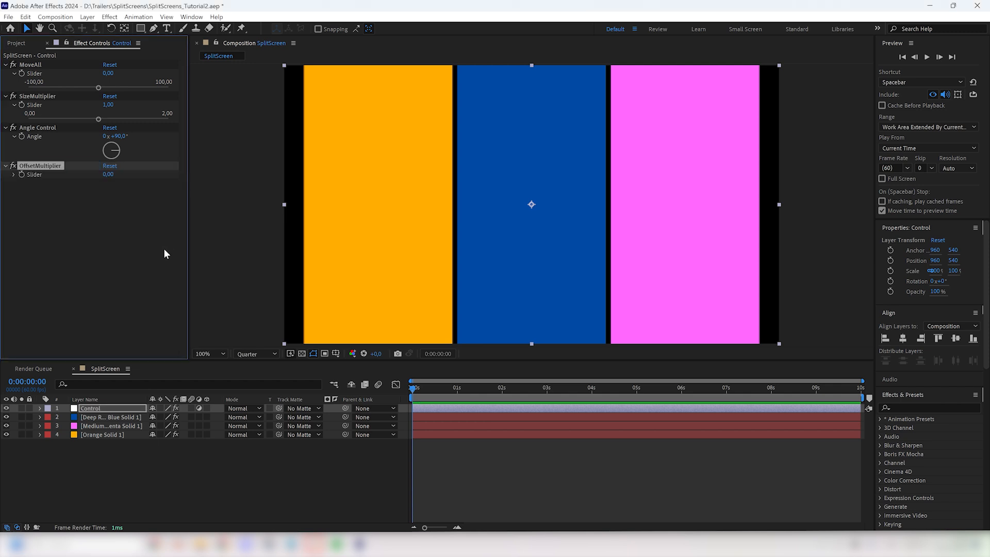
Step: Set the OffsetMultiplier slider's range maximum to 2 and its value to 1, and expand the slider
right_click(108, 176)
click(130, 185)
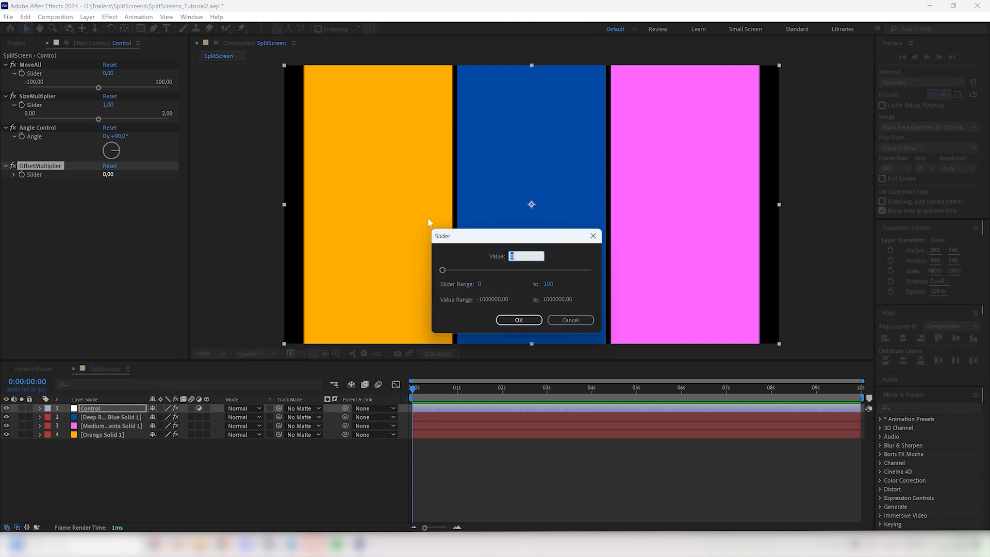
click(549, 283)
text(2)
click(514, 256)
text(1)
click(520, 319)
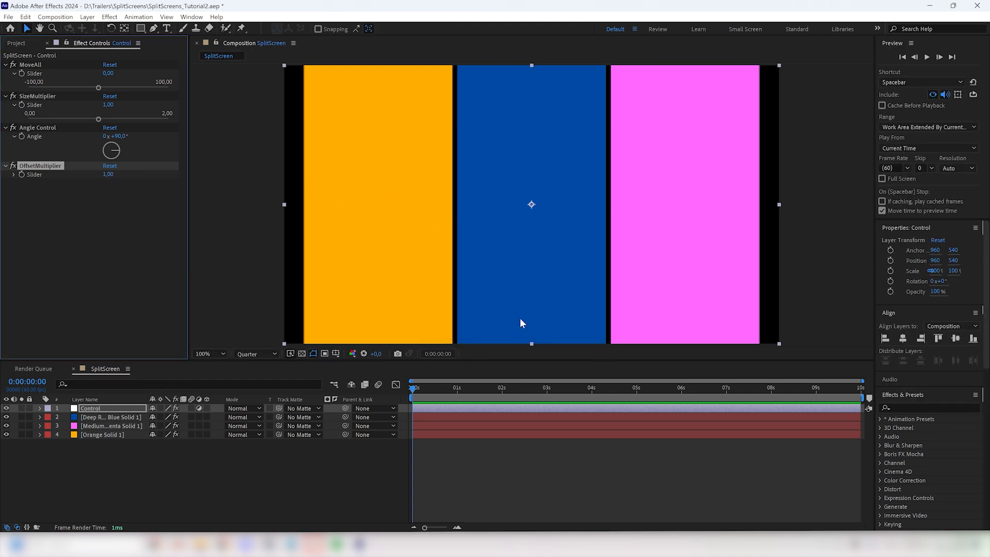
click(14, 174)
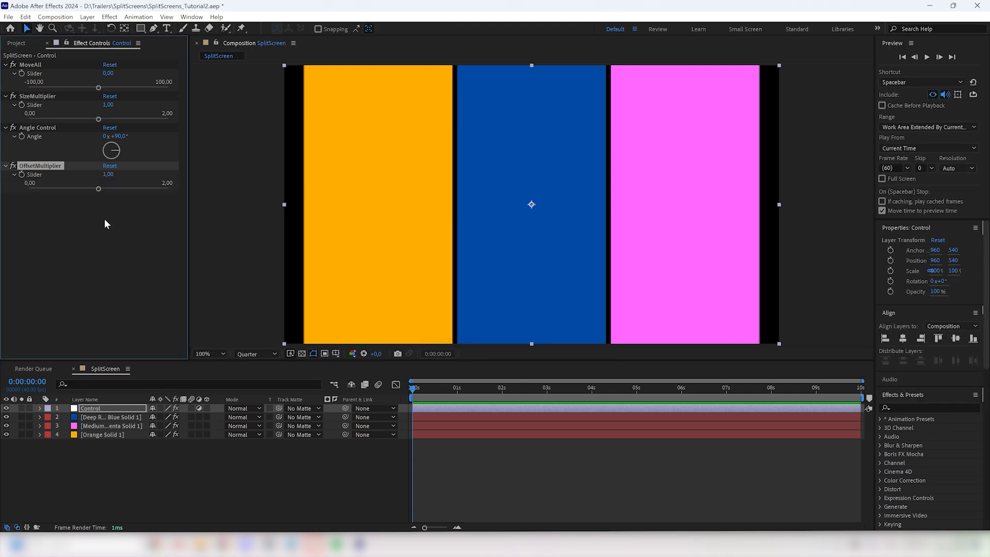
Step: Give the blue solid's Offset slider an expression multiplying its own value by the Control layer's OffsetMultiplier slider
click(98, 417)
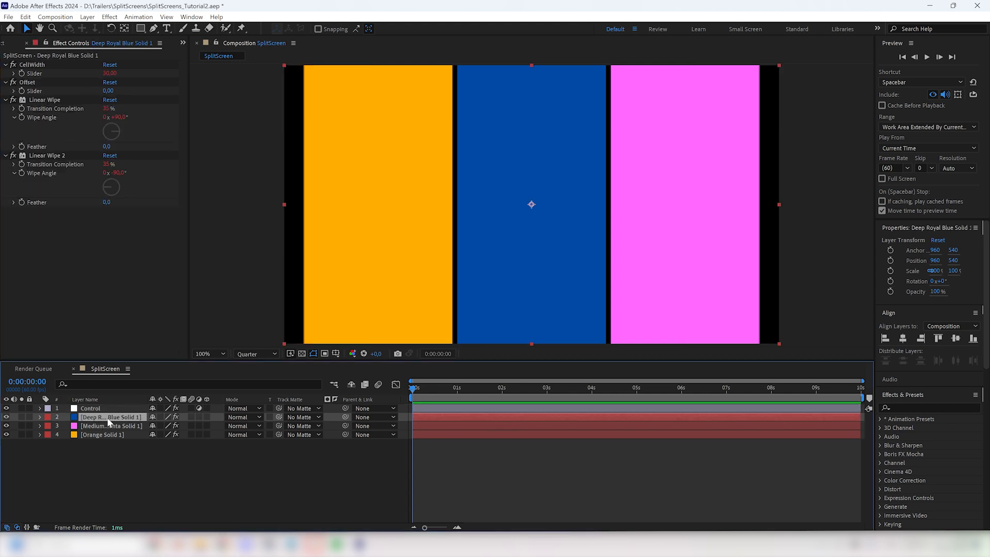
alt+click(22, 90)
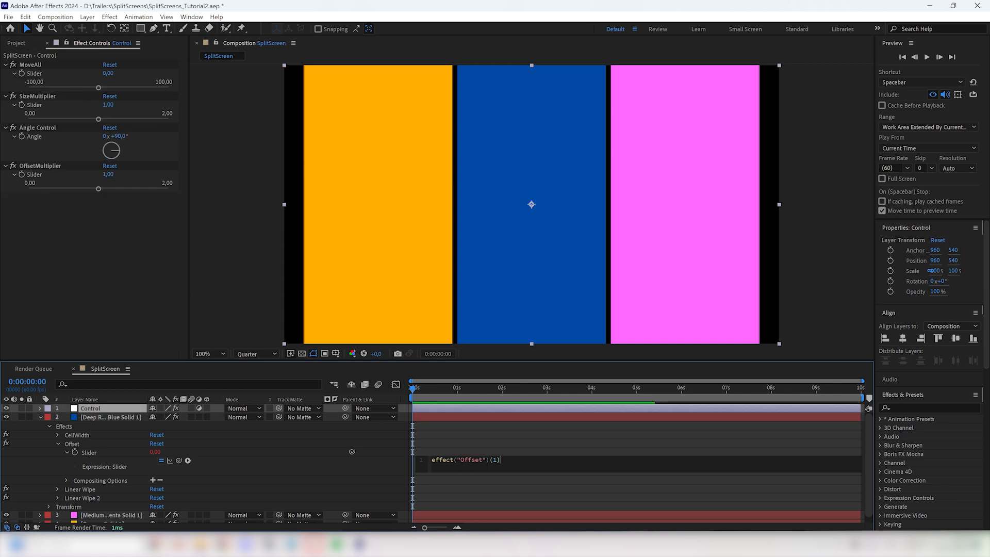
text(*)
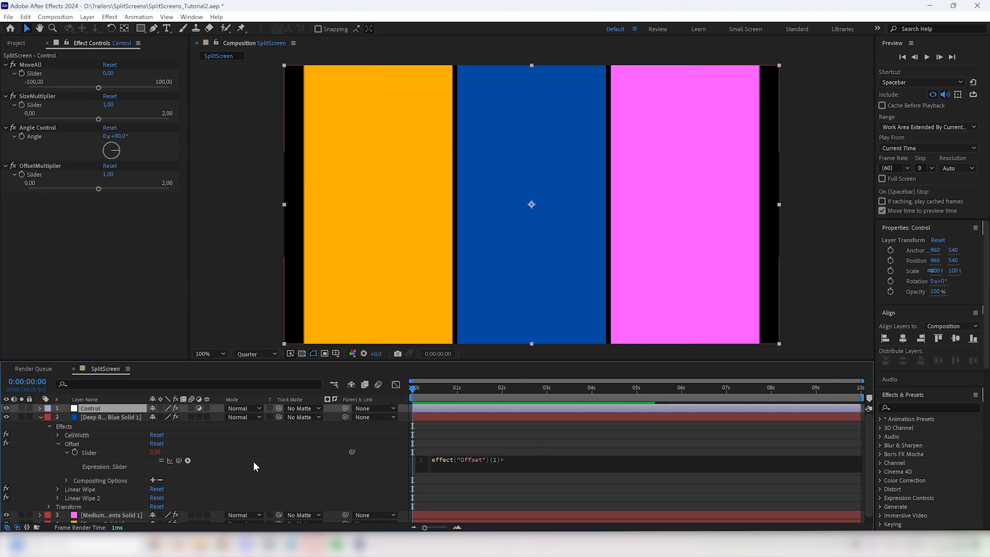
drag(179, 460, 66, 175)
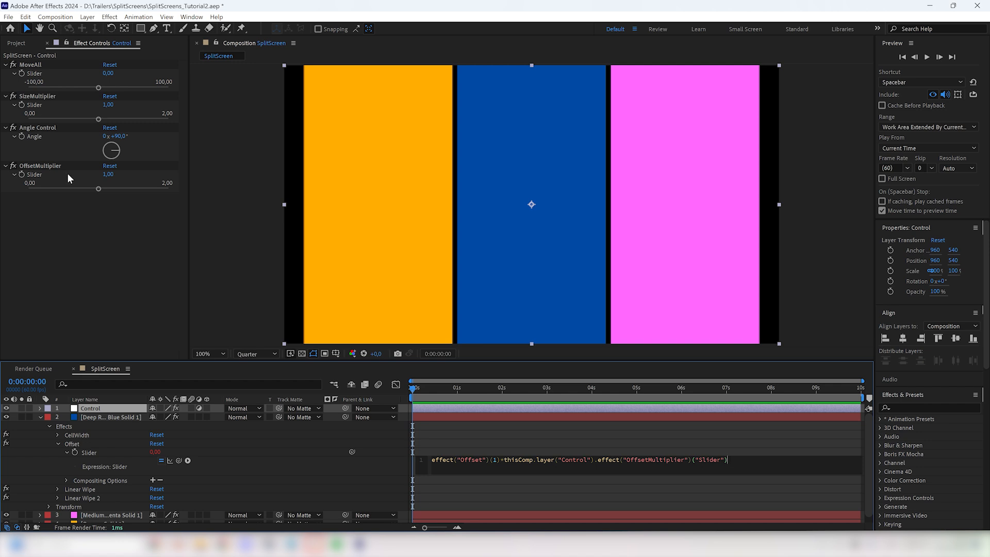
key(KP_Enter)
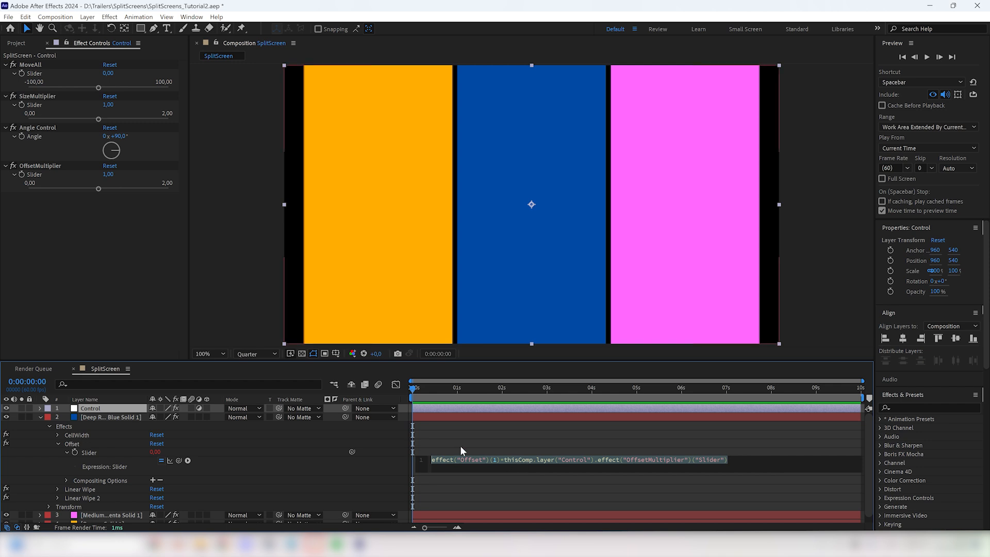
Step: Copy the blue solid's Offset slider expression onto the Offset sliders of the magenta and orange solids
click(41, 416)
click(41, 416)
click(111, 425)
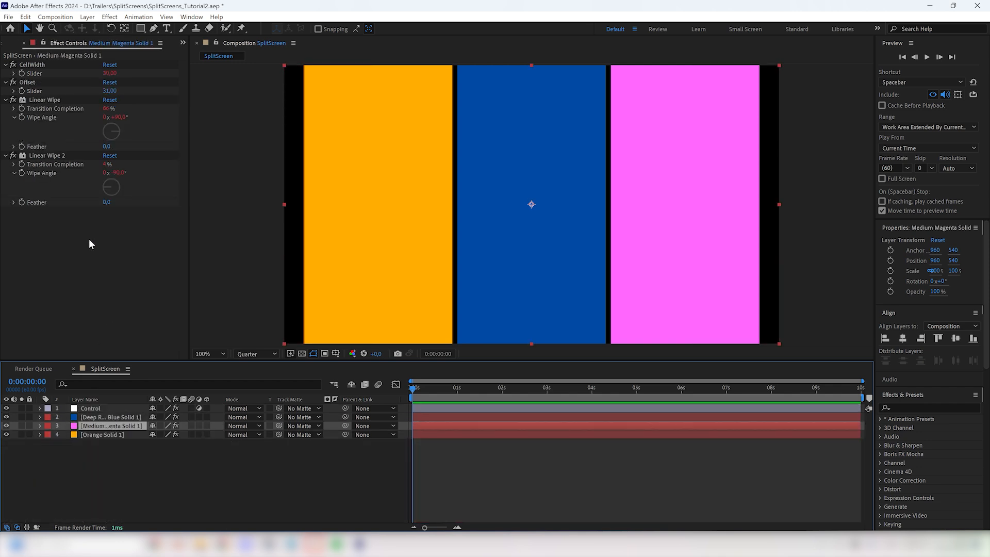
alt+click(21, 91)
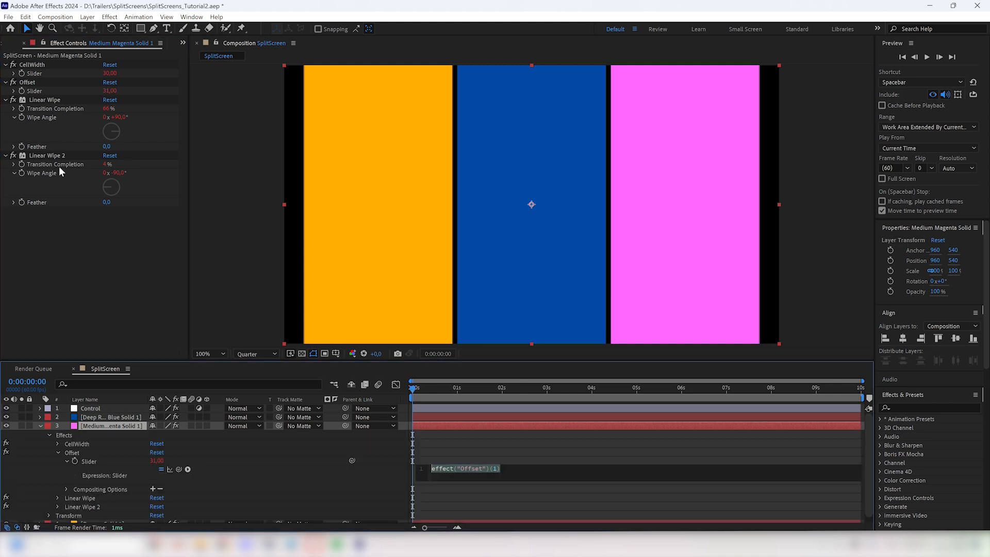
text(effect("Offset")(1)*thisComp.layer("Control").effect("OffsetMultiplier")("Slider"))
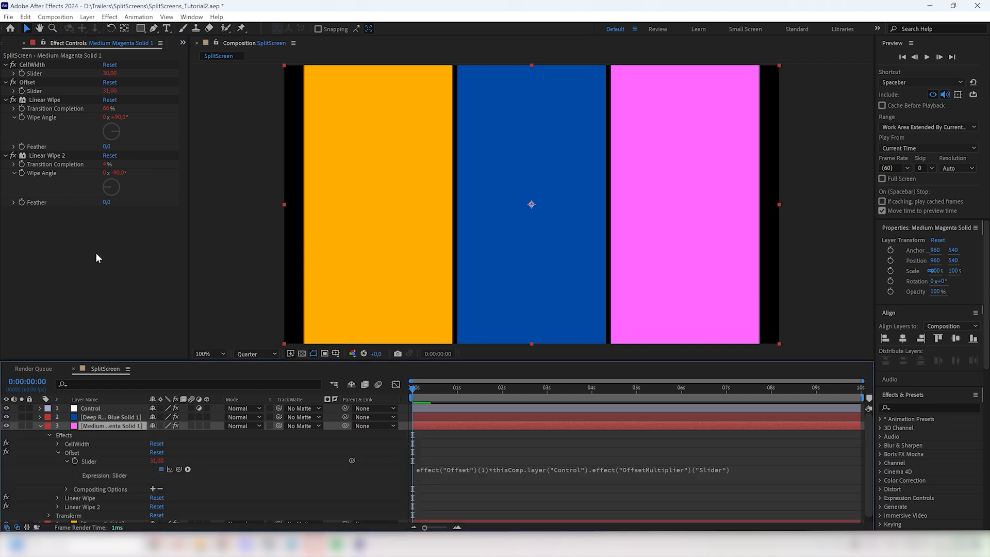
click(41, 425)
click(101, 434)
alt+click(22, 91)
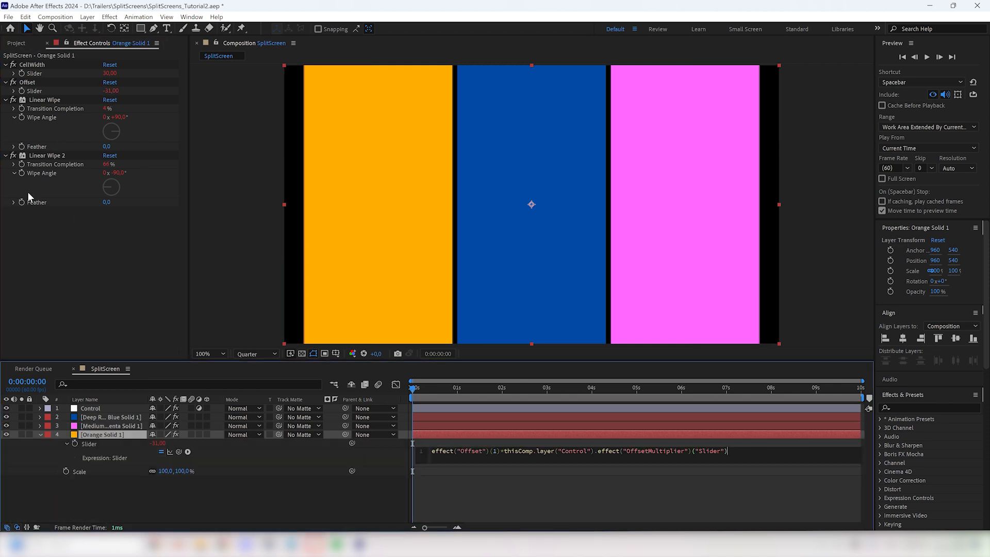
key(ctrl+v)
click(40, 434)
Step: Animate the Control layer's OffsetMultiplier and SizeMultiplier sliders from 0 at the start to 1 at one second, and scrub through the animation
click(99, 410)
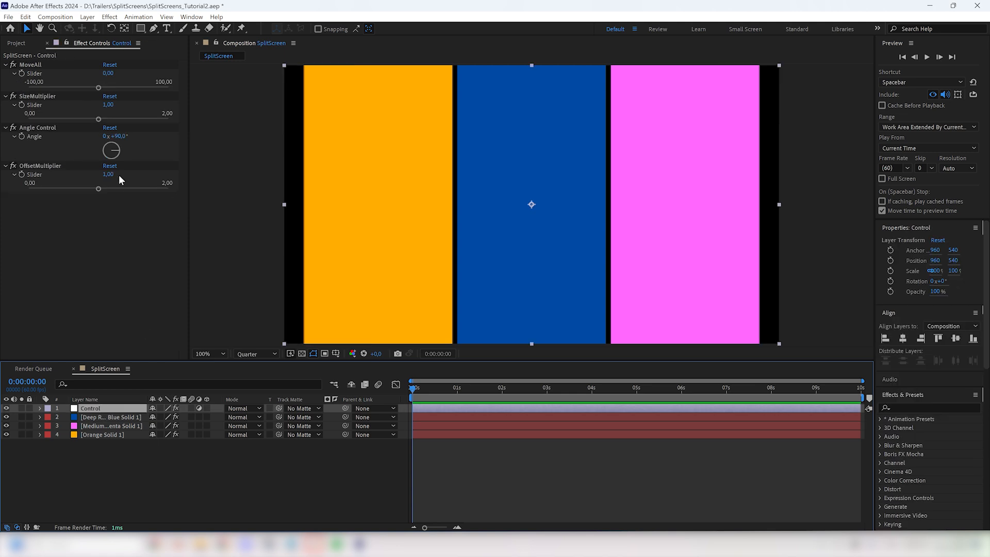
mouse_move(108, 178)
mouse_down()
mouse_move(101, 179)
mouse_move(133, 185)
mouse_move(95, 178)
mouse_move(107, 175)
mouse_up()
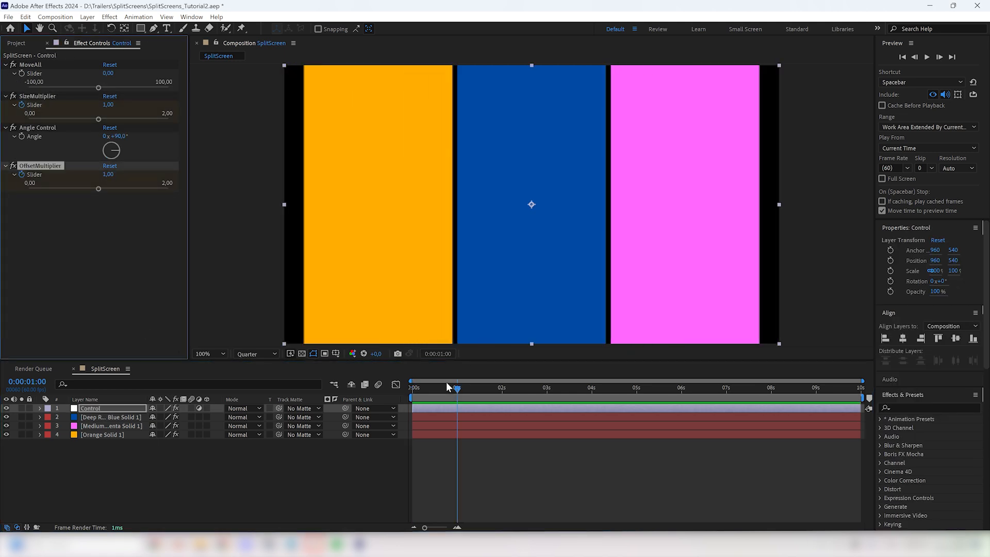
click(107, 176)
text(0)
key(Return)
click(109, 105)
text(0)
key(Return)
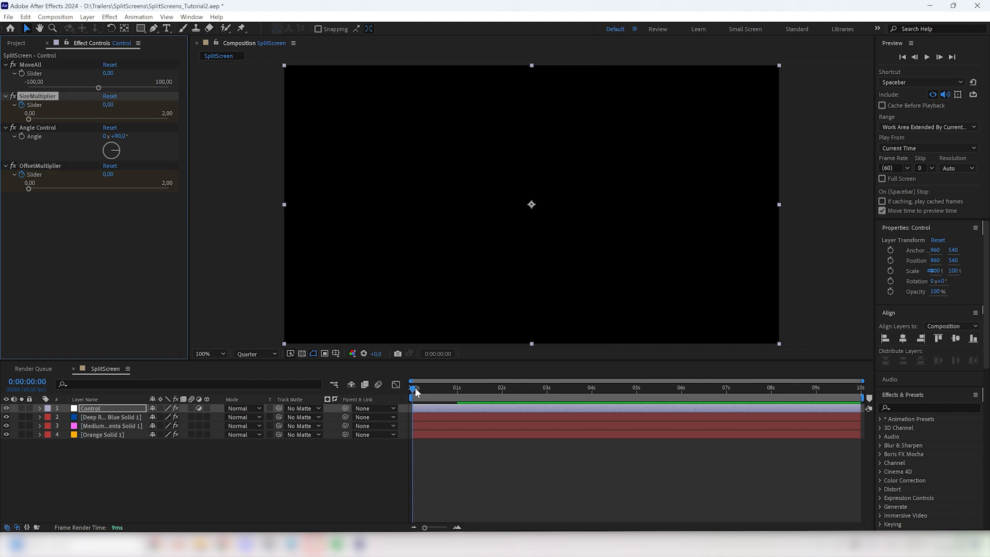
drag(414, 391, 467, 389)
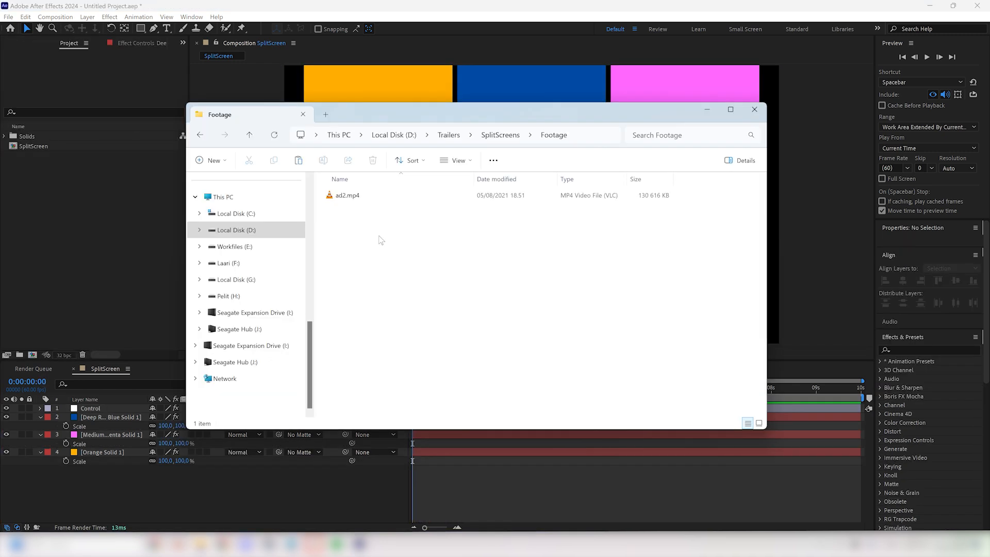
Step: Import ad2.mp4 from the Footage folder and place two copies of it beneath the orange solid in the SplitScreen composition
drag(350, 195, 113, 262)
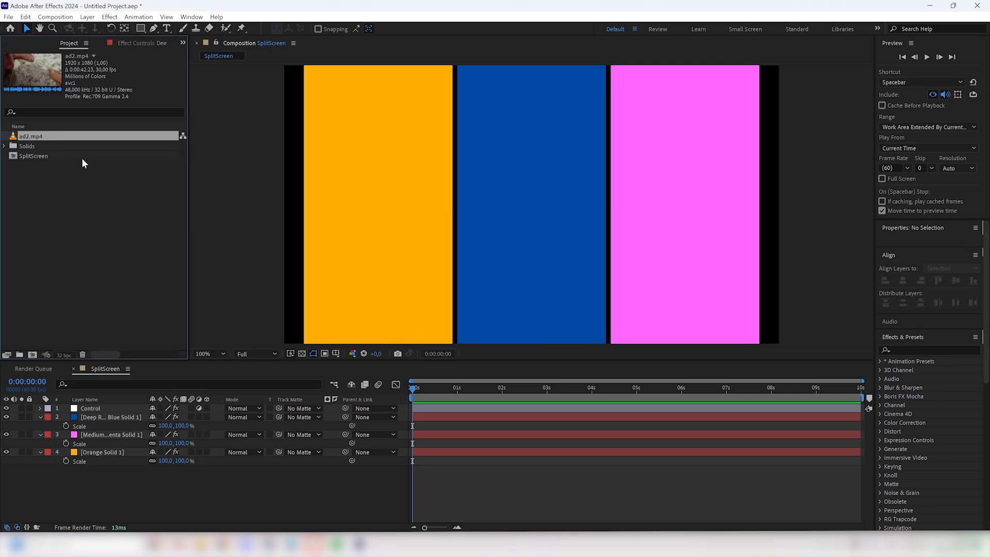
drag(105, 435, 153, 489)
key(ctrl+d)
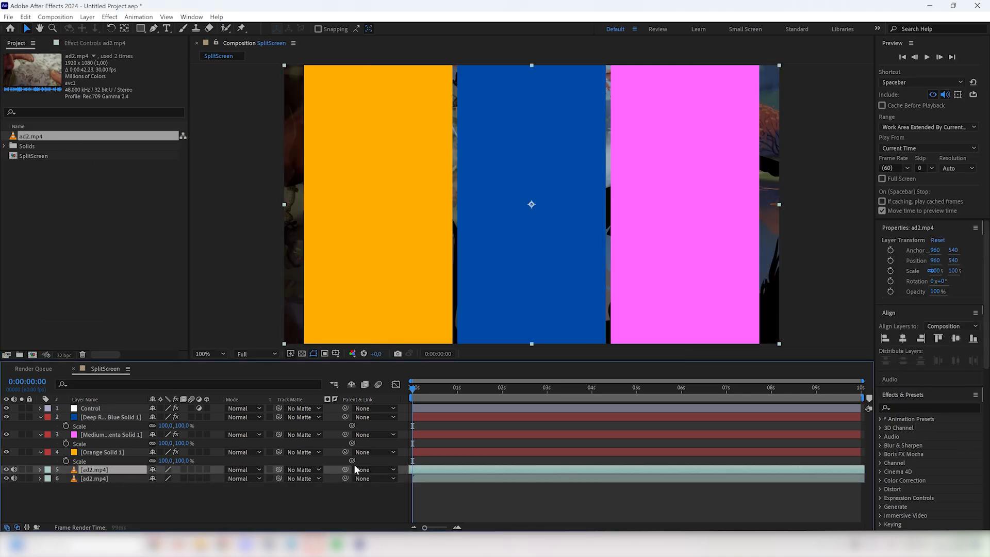
Step: Add a third ad2.mp4 copy and matte the copies, from bottom up, with the orange, magenta and blue solids
key(ctrl+d)
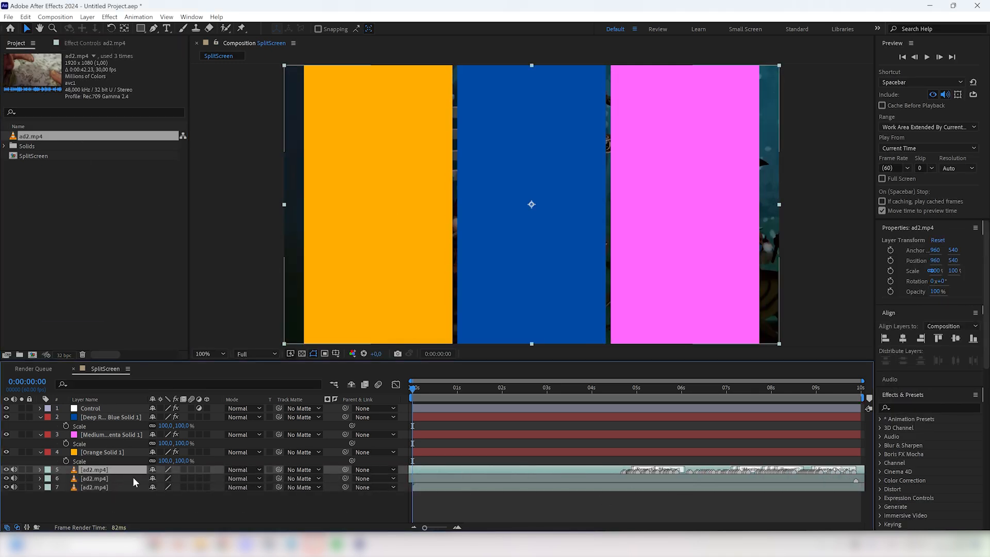
click(302, 487)
click(325, 442)
click(301, 478)
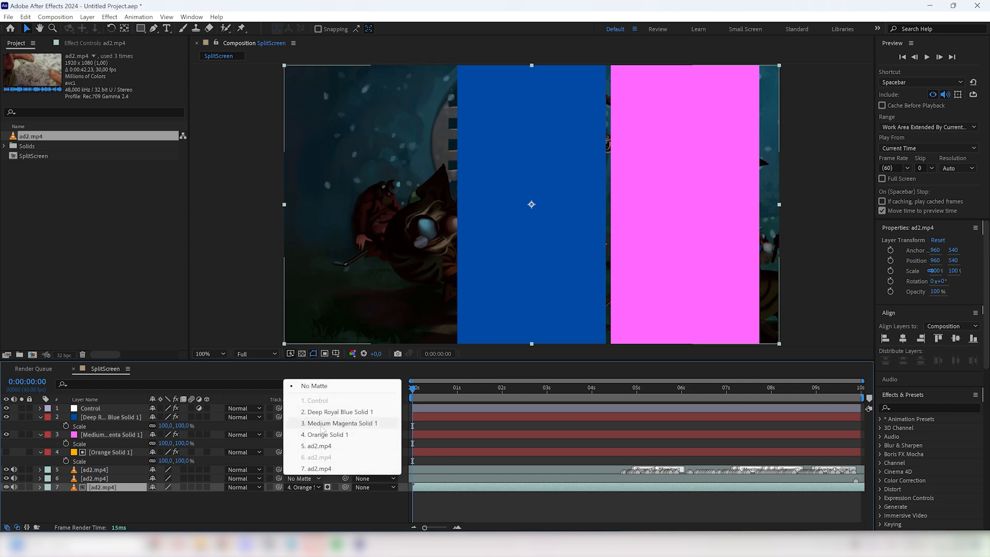
click(337, 423)
click(302, 470)
click(340, 402)
click(474, 460)
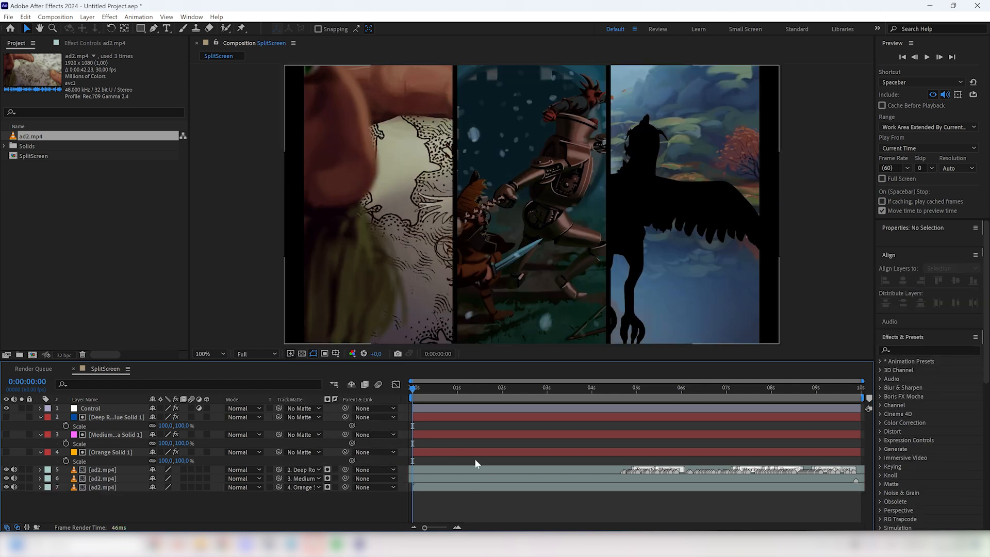
Step: Scrub through the footage-filled split-screen and play it from the start
click(422, 390)
drag(423, 390, 464, 402)
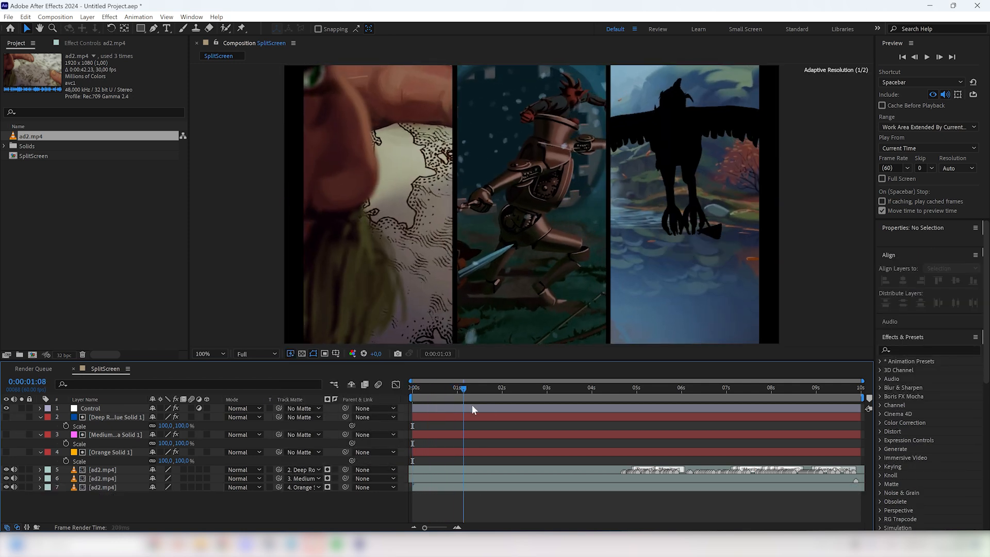
key(Home)
key(space)
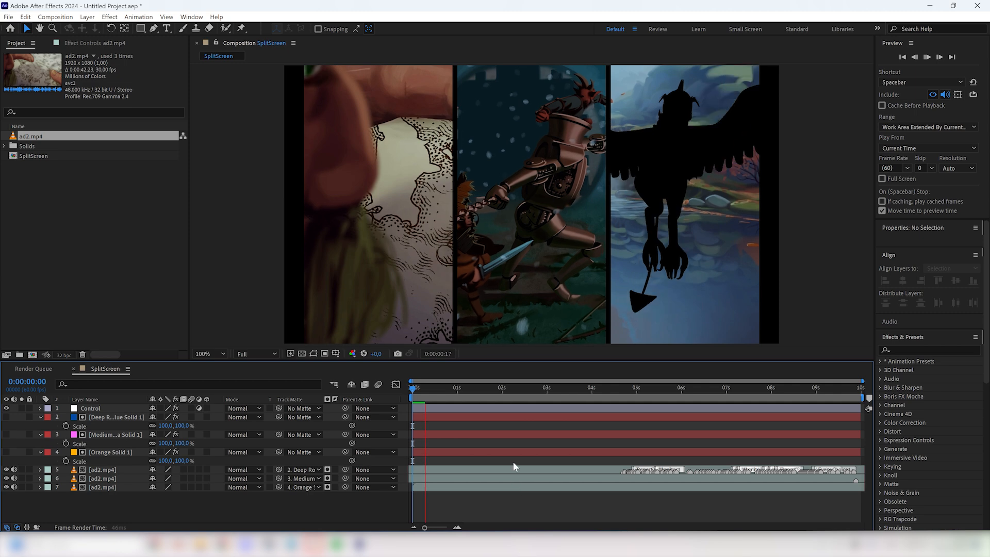
key(space)
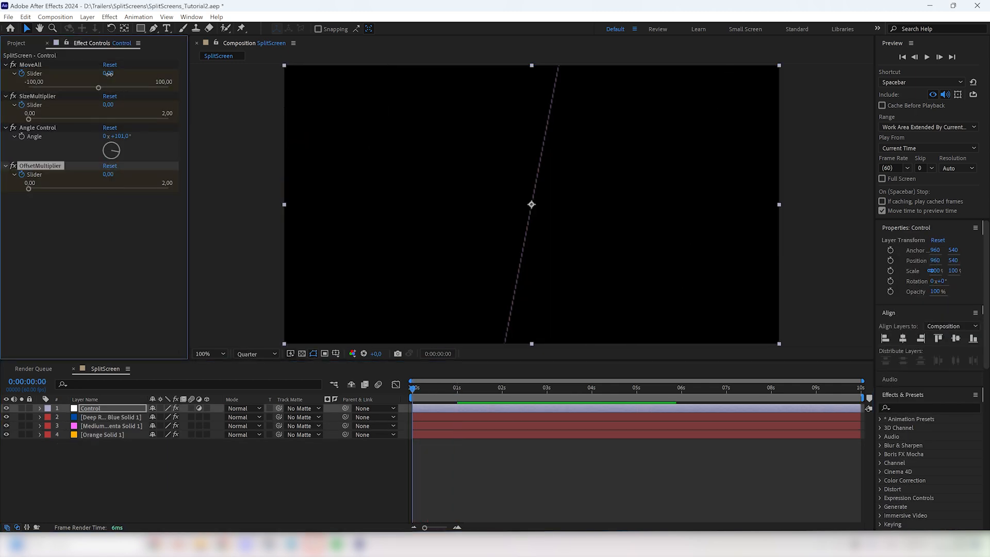
Step: Ease the Control layer's MoveAll, SizeMultiplier and OffsetMultiplier sliders strongly into their keyframes at one second
key(u)
drag(457, 479, 419, 482)
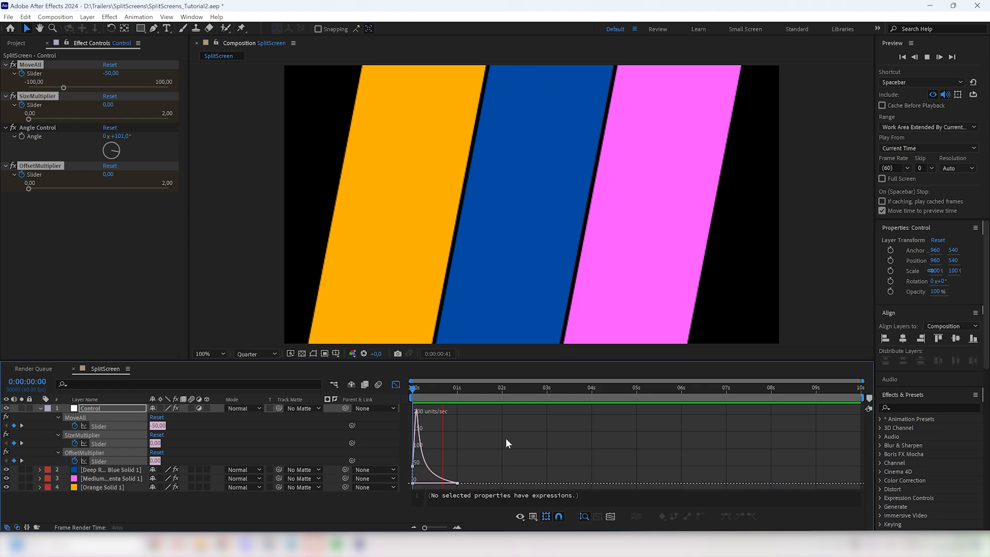
key(space)
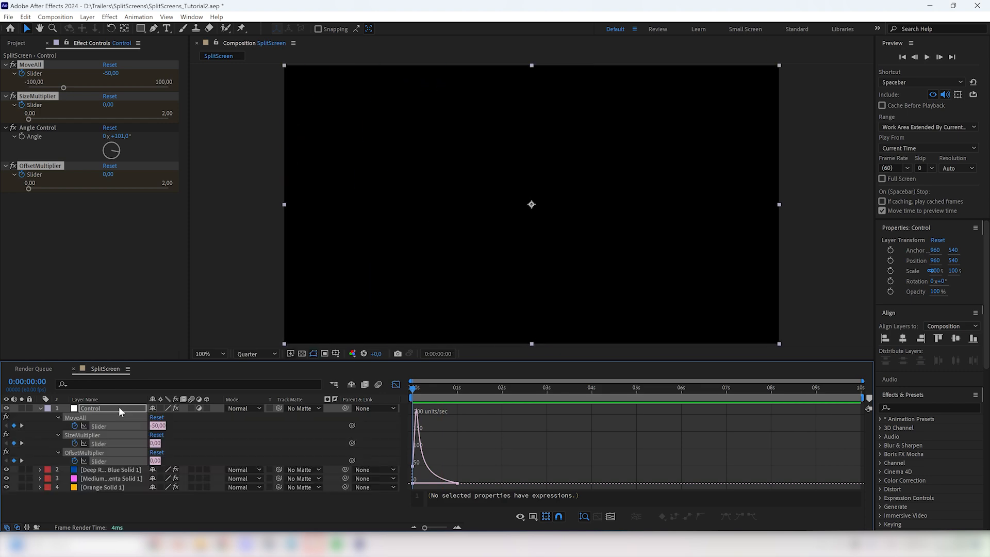
key(shift+F3)
Step: Scrub through the eased strip animation and preview the SplitScreen_Radial composition
drag(458, 425, 516, 426)
drag(464, 389, 423, 394)
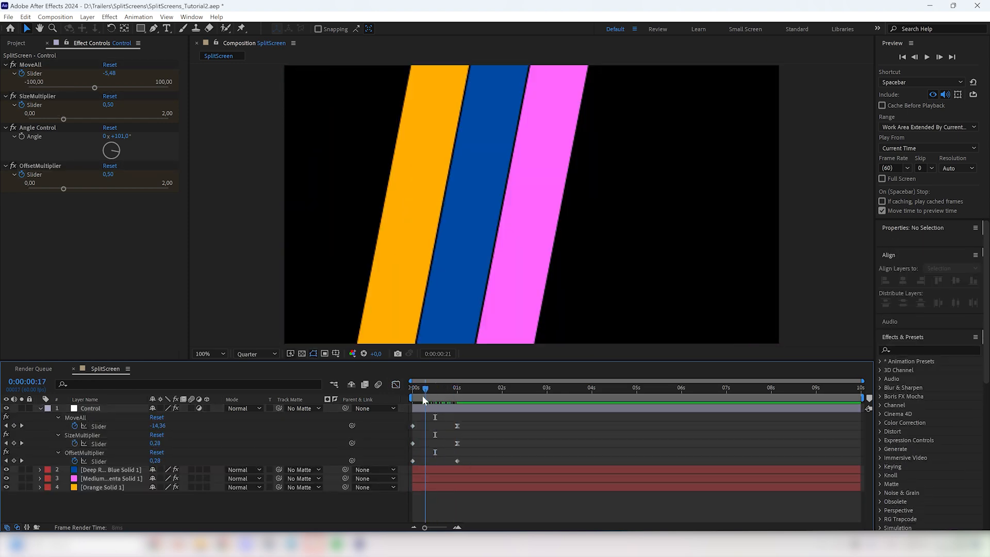
drag(422, 394, 438, 394)
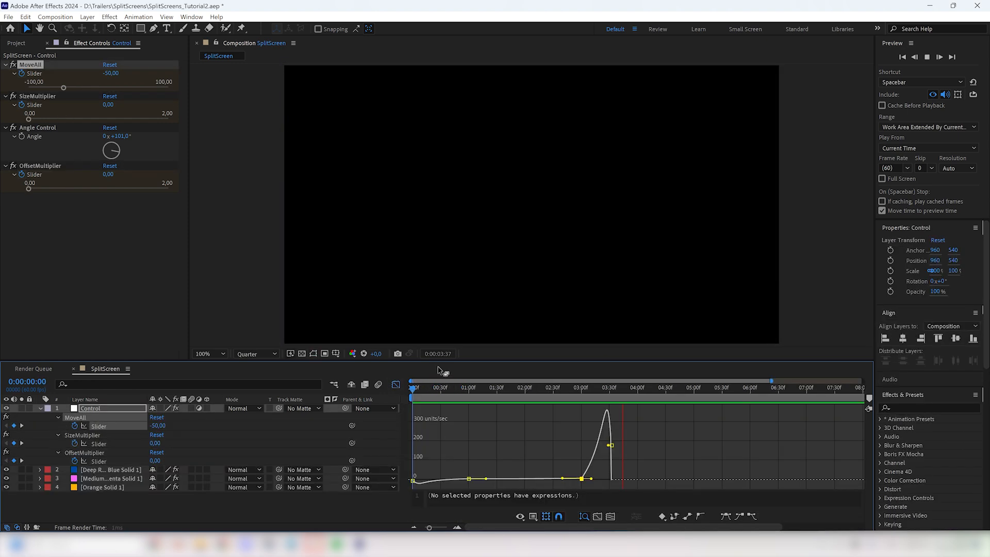
key(space)
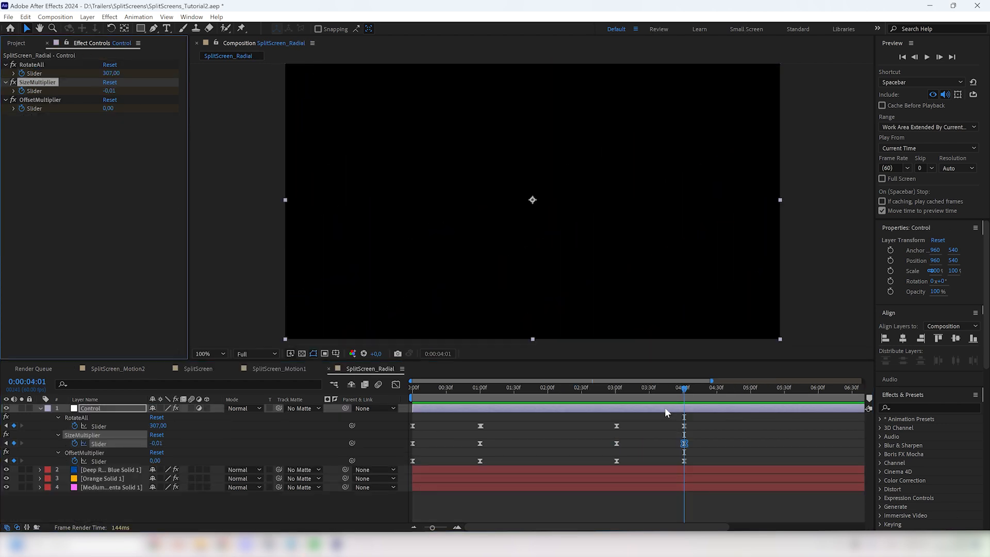
key(space)
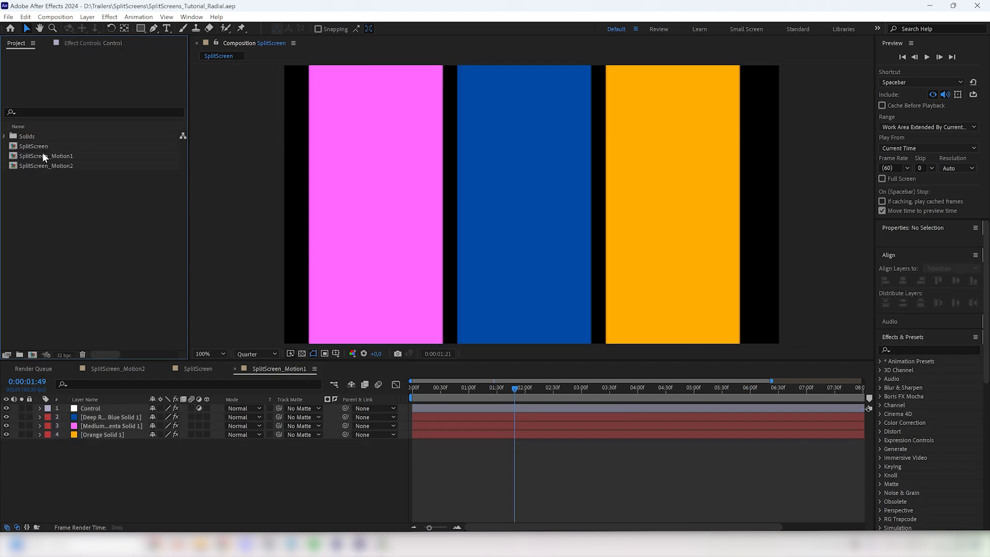
Step: Duplicate the SplitScreen composition and rename the copy SplitScreenRadial
click(43, 150)
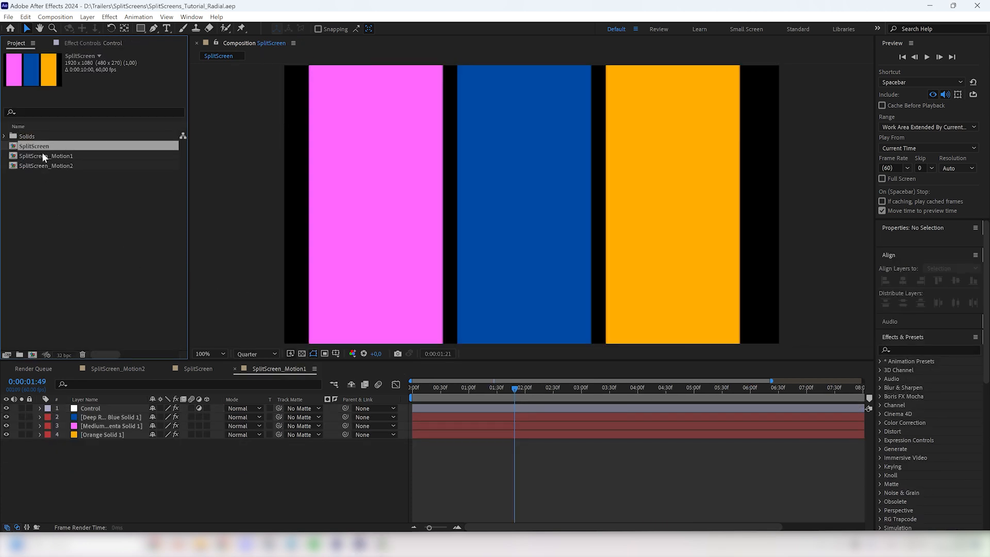
key(ctrl+d)
key(Return)
key(End)
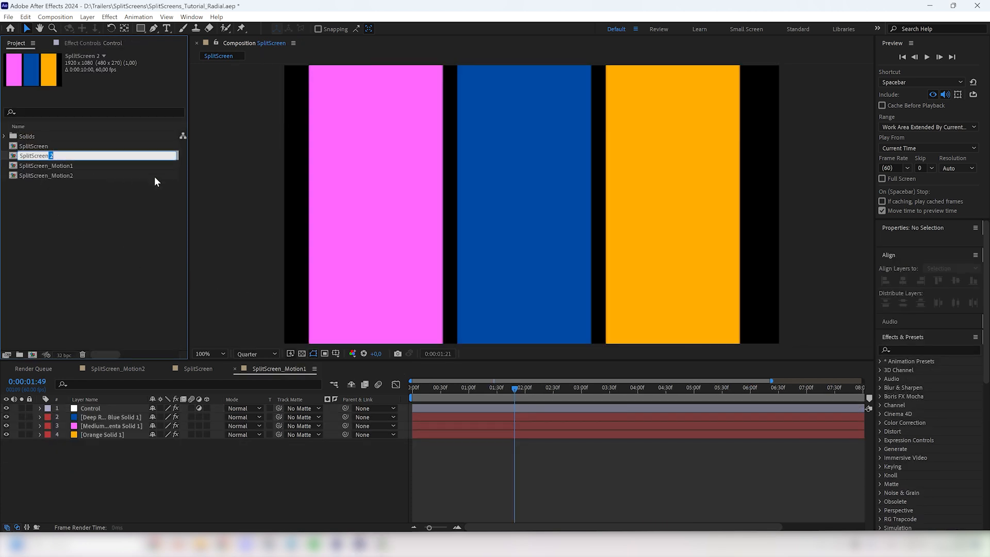
key(BackSpace)
key(BackSpace)
text(Radial)
key(Return)
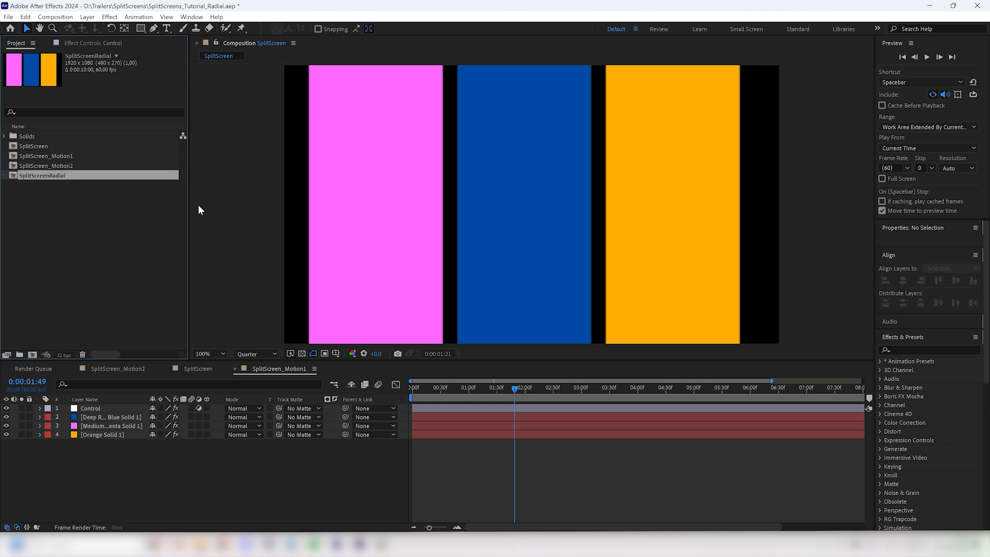
Step: Open the SplitScreenRadial composition and delete its magenta and orange solids
click(69, 185)
double_click(67, 175)
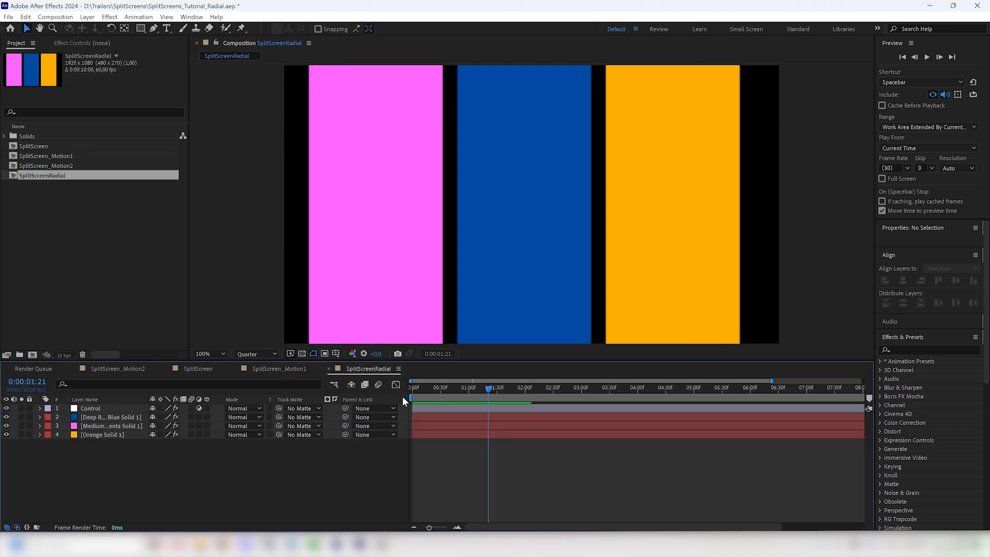
click(108, 424)
shift+click(103, 435)
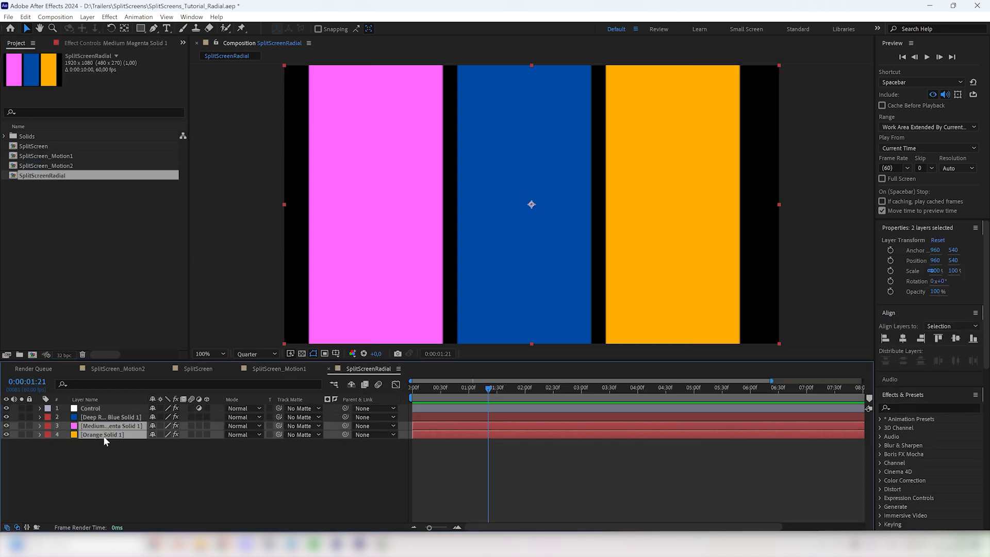
key(Delete)
Step: Disable both Linear Wipe effects on the blue solid and add a Radial Wipe effect to it
click(101, 417)
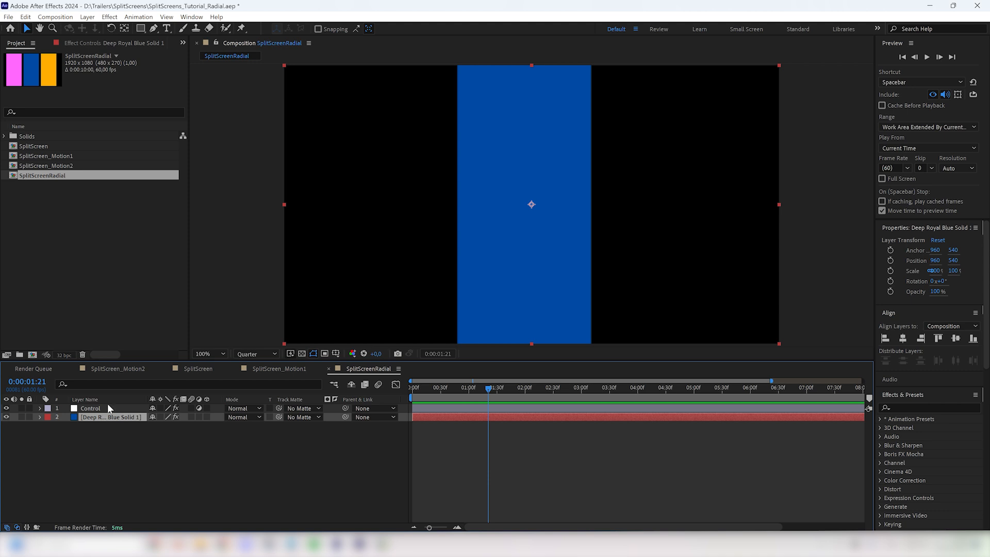
click(108, 44)
click(13, 100)
click(13, 155)
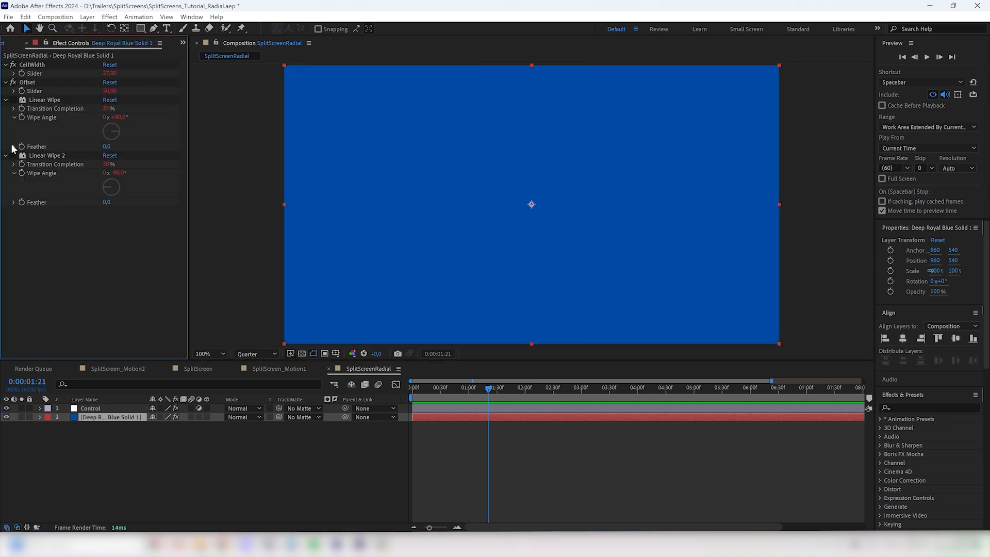
click(5, 100)
key(ctrl+space)
text(ra)
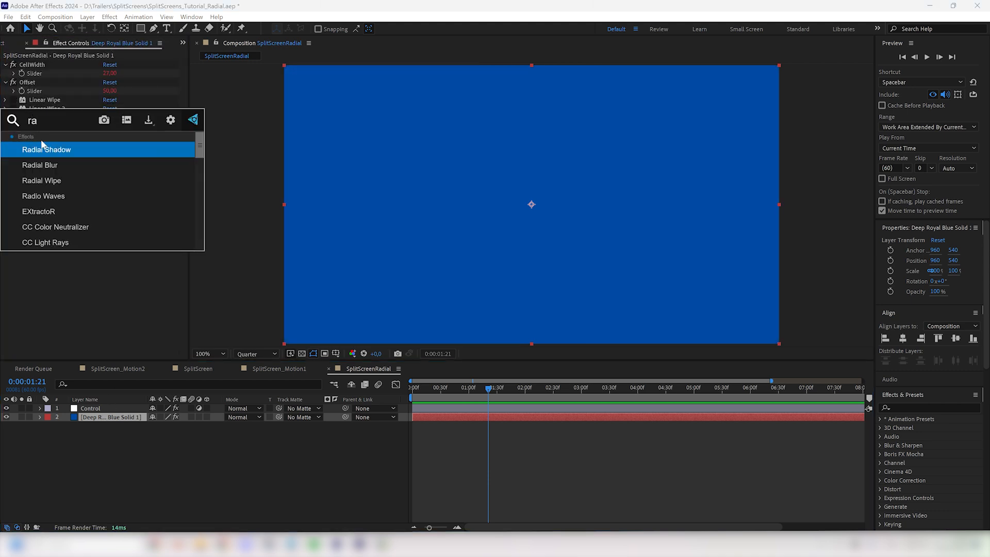
click(54, 180)
Step: Copy Linear Wipe's Transition Completion expression to Radial Wipe's, trimmed to (100-effect("CellWidth")("Slider"))/2
key(e)
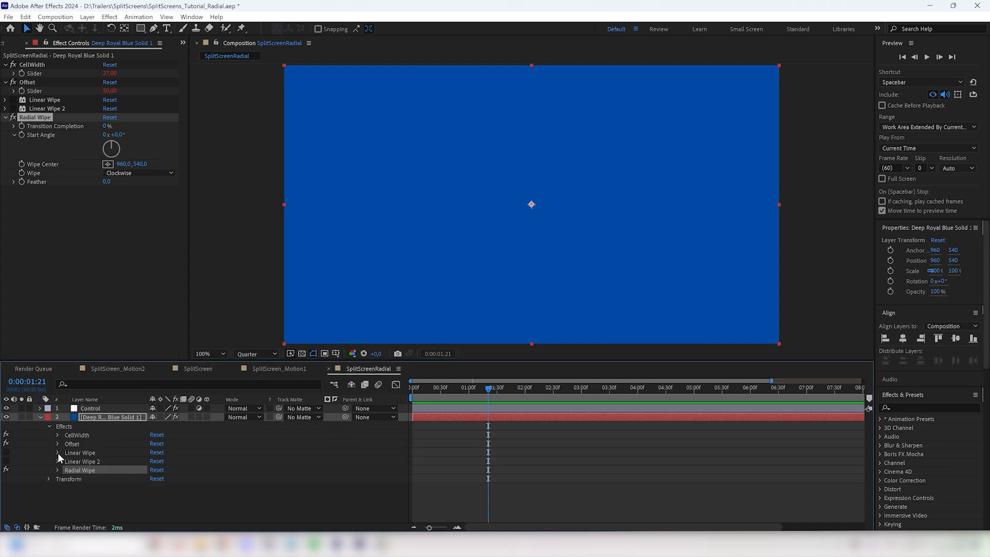
click(58, 452)
alt+click(75, 461)
text((100-effect("CellWidth")("Slider"))/2+effect("Offset")("Slider")+thisComp.layer("Control").effect("MoveAll")("Slider"))
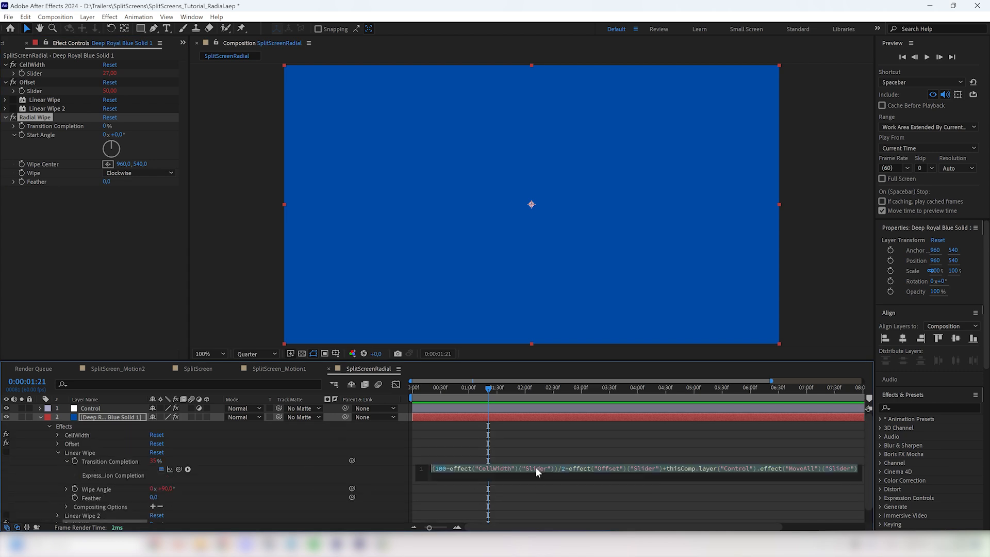
click(59, 452)
click(58, 470)
alt+click(76, 478)
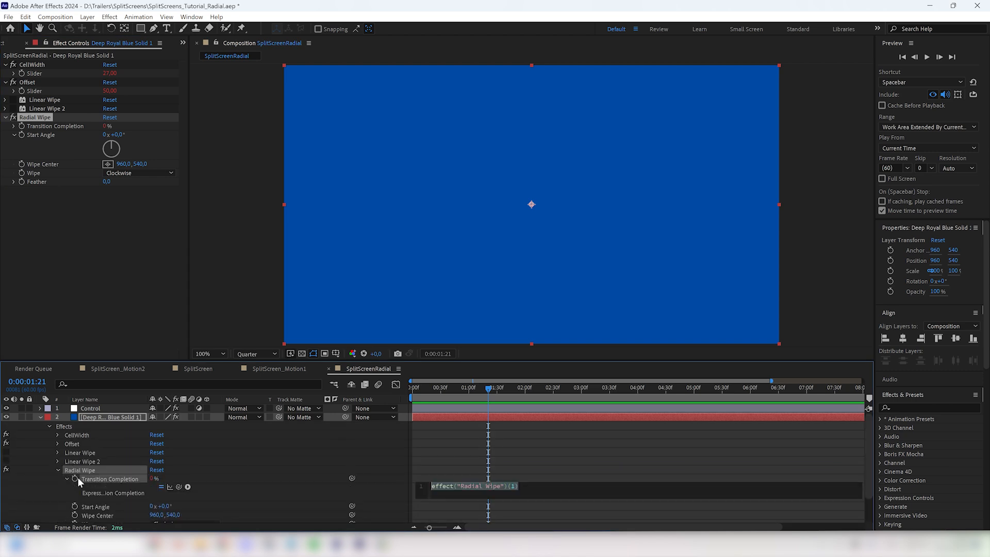
text((100-effect("CellWidth")("Slider"))/2+effect("Offset")("Slider")+thisComp.layer("Control").effect("MoveAll")("Slider"))
key(shift+End)
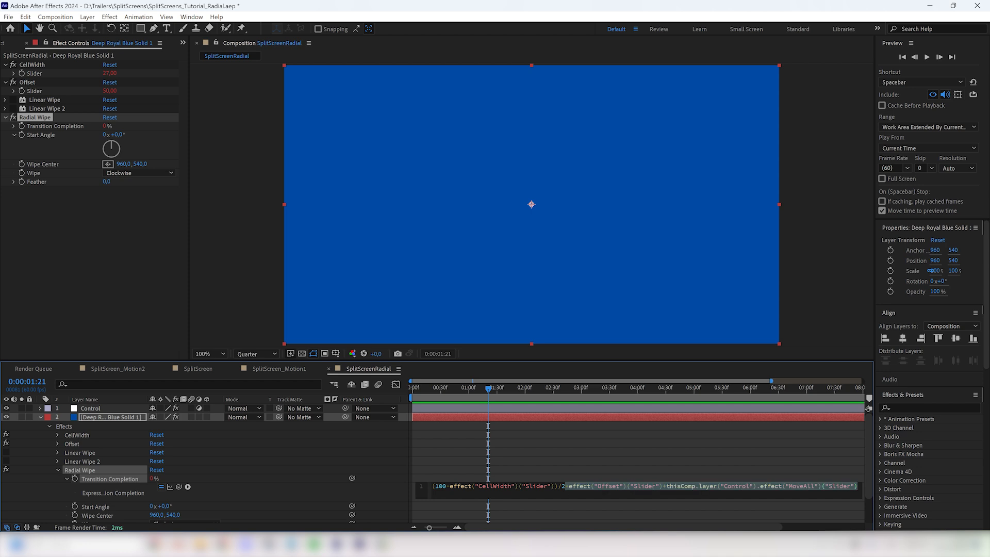
key(Delete)
click(648, 472)
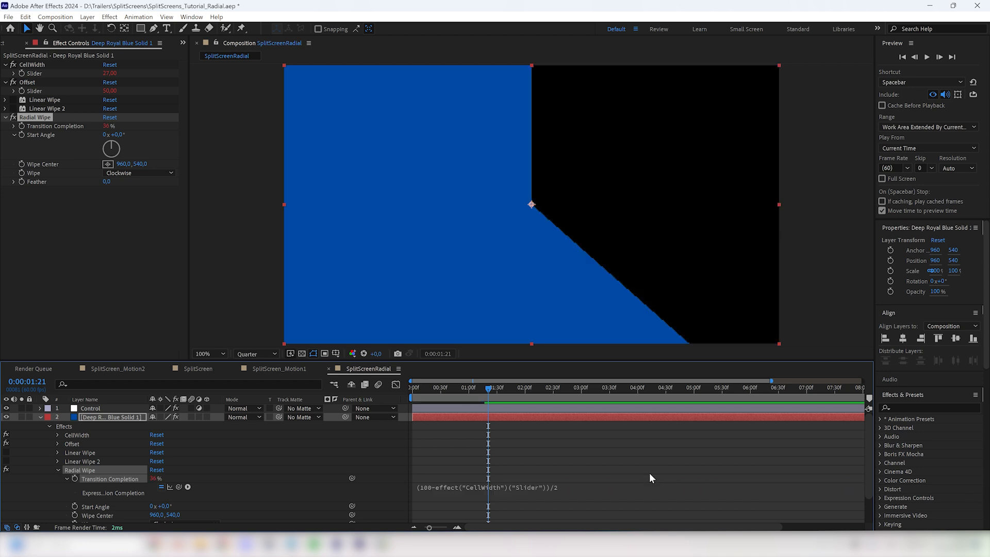
Step: Add an Angle Control effect to the blue solid and link Radial Wipe's Start Angle to its Angle
click(57, 245)
key(ctrl+space)
text(angle)
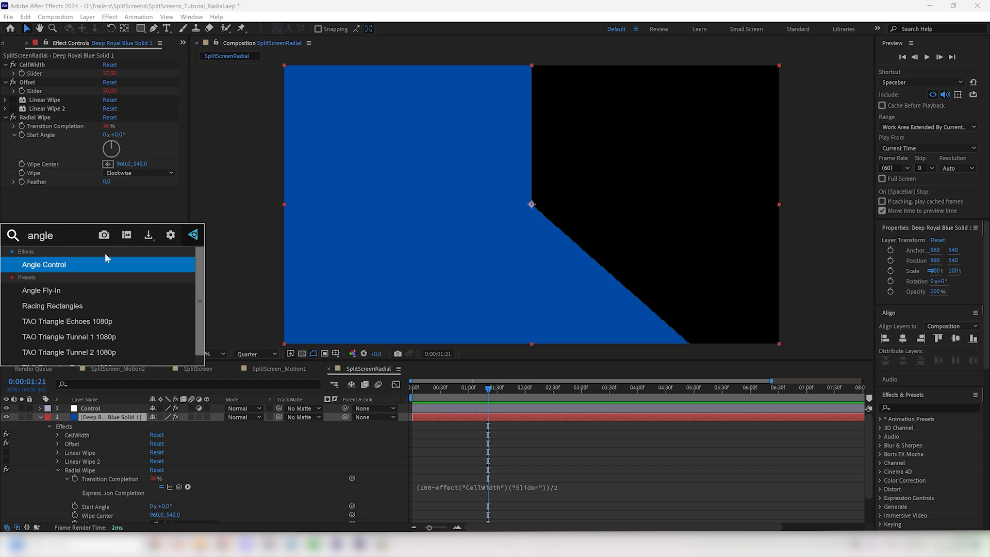
click(98, 260)
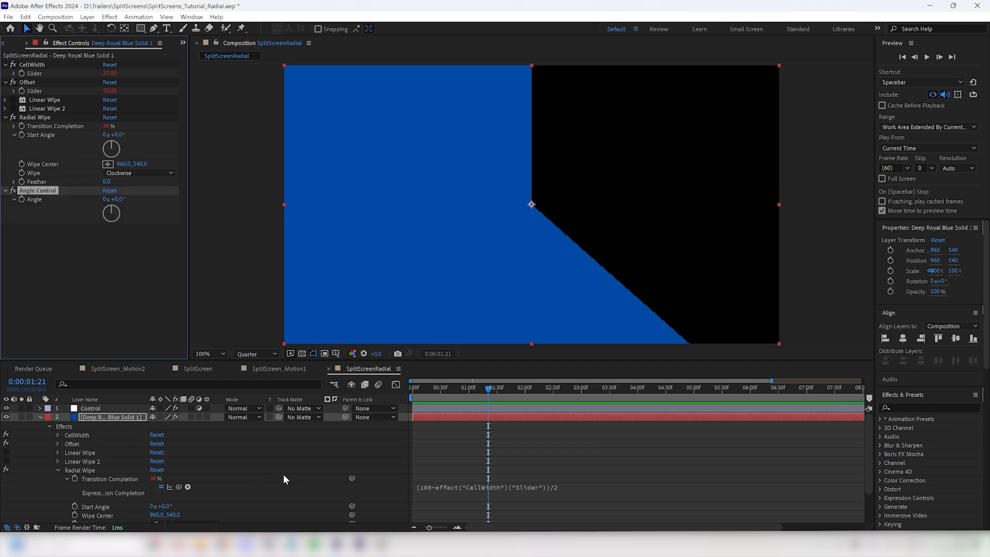
drag(352, 505, 48, 200)
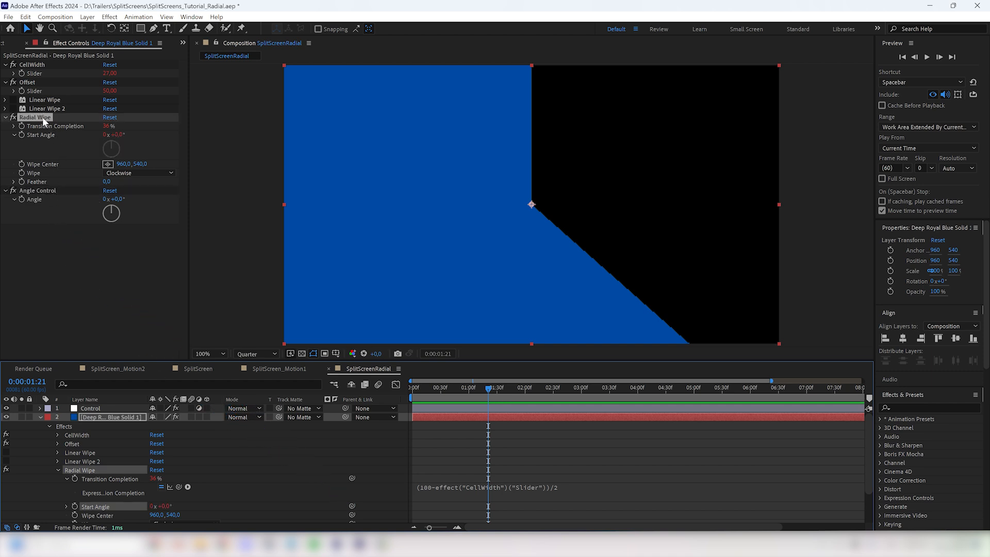
Step: Duplicate the blue solid's Radial Wipe effect and set the copy's wipe direction to Counterclockwise
key(ctrl+d)
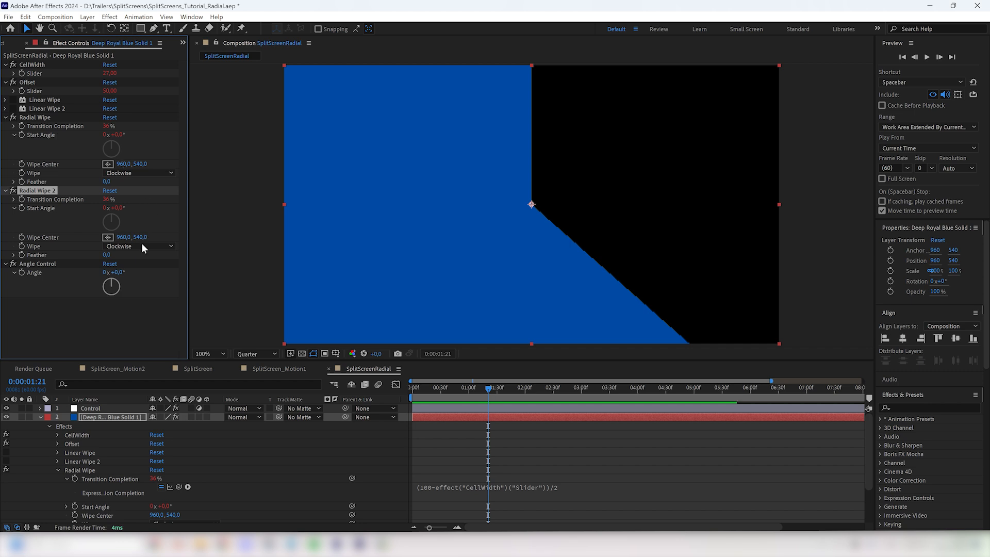
click(142, 247)
click(141, 268)
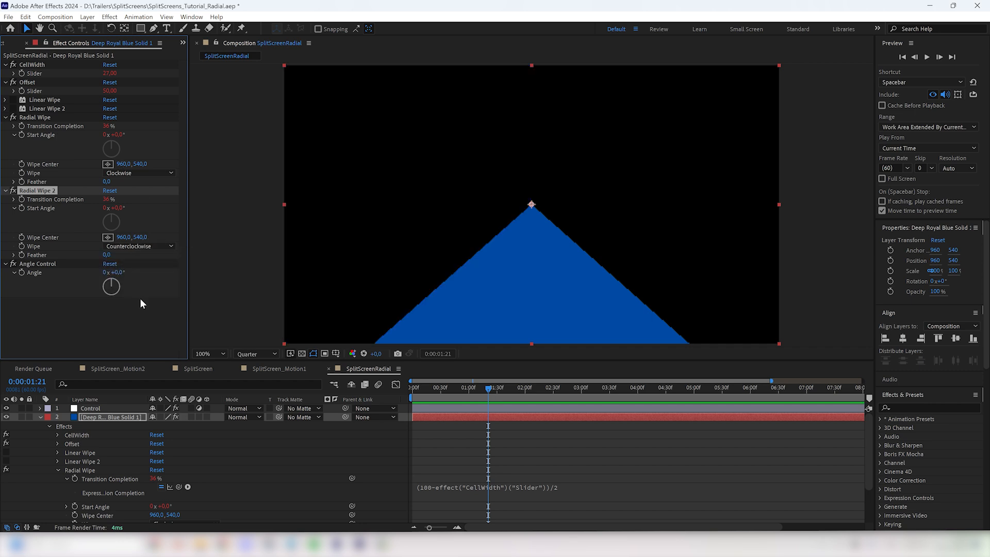
Step: Set the blue solid's Angle Control to -56° with a smaller CellWidth, and show the preview at Full resolution
drag(107, 74, 75, 73)
drag(111, 278, 76, 264)
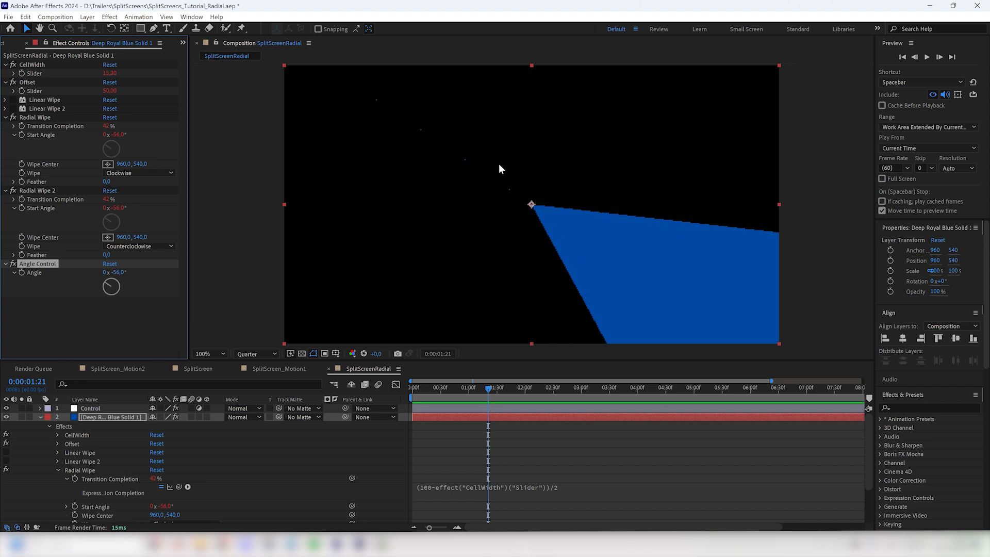
click(271, 354)
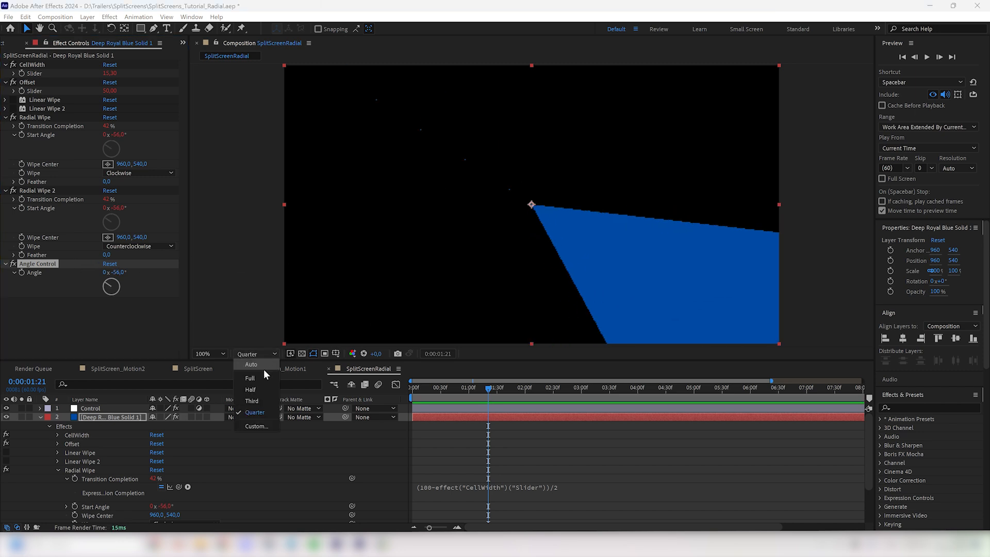
click(264, 368)
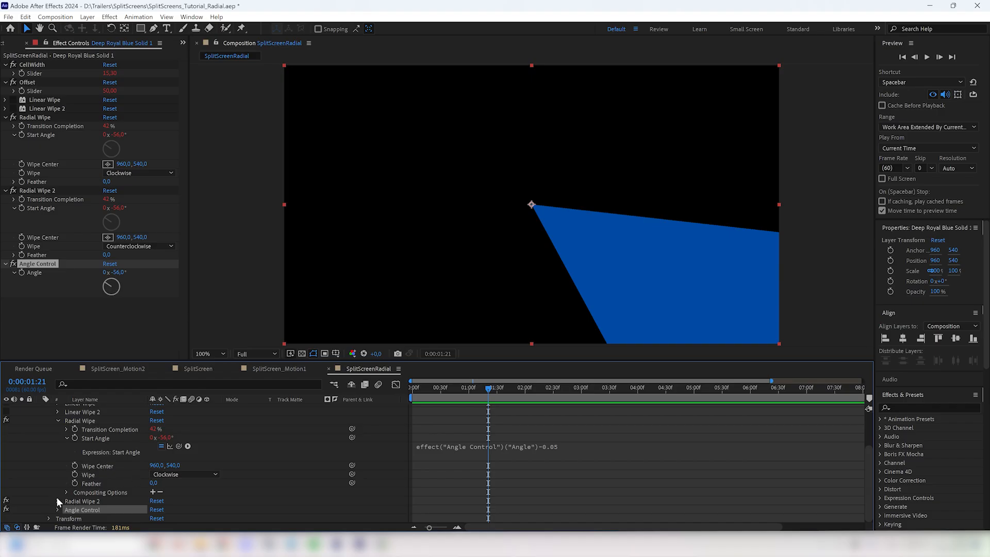
Step: Append +0.05 to the Start Angle expression of Radial Wipe 2
click(57, 500)
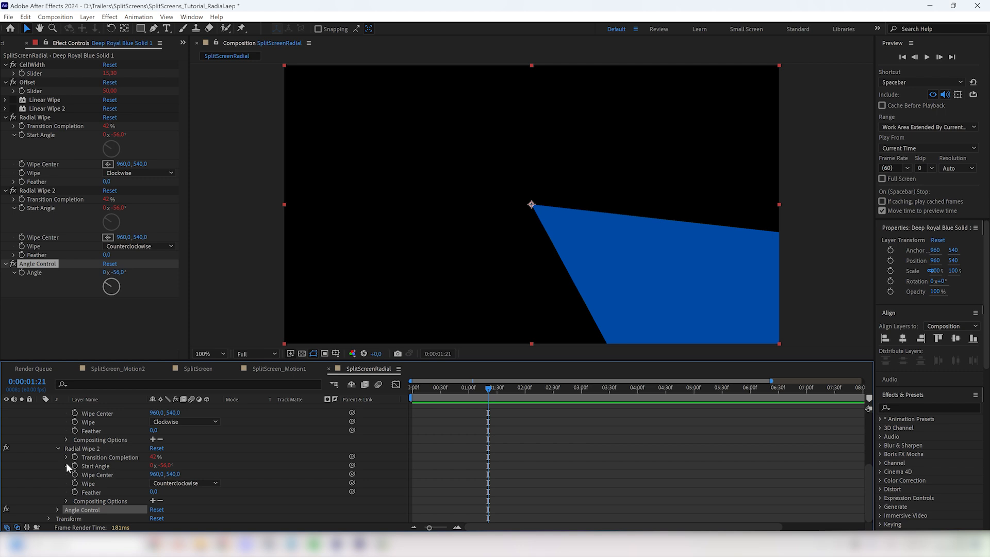
click(67, 465)
click(551, 475)
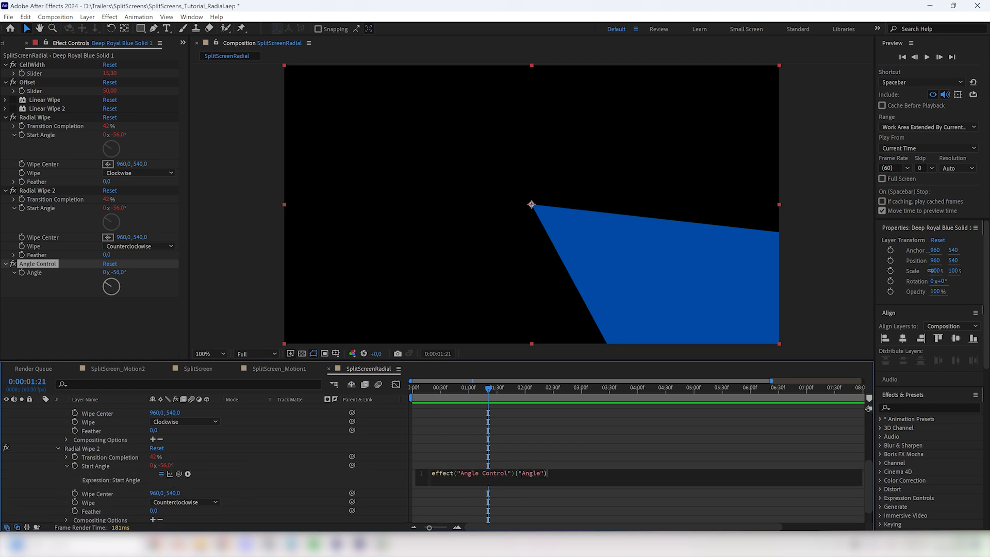
text(+0.05)
click(668, 462)
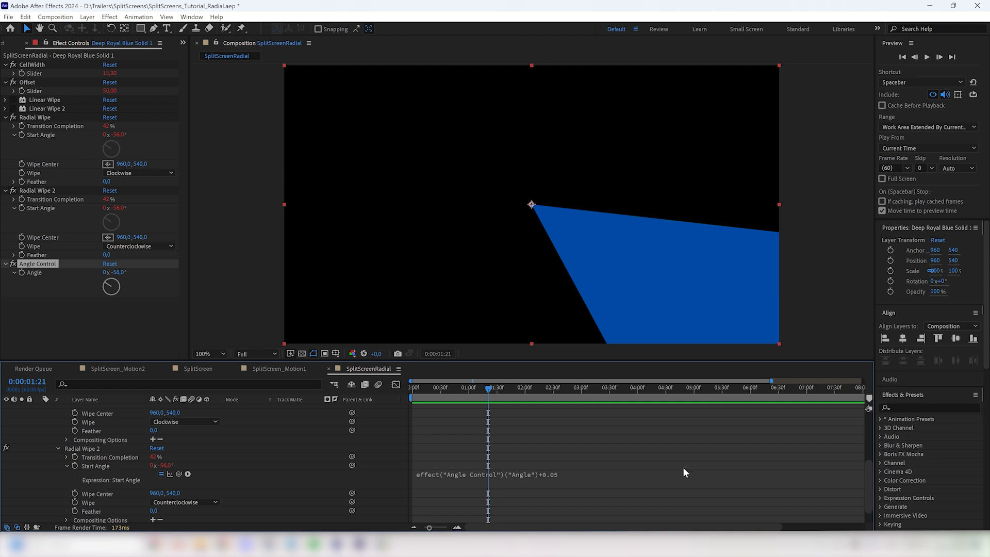
Step: Append -0.05 to the Start Angle expression of the blue solid's first Radial Wipe, and collapse the layer's properties
scroll(684, 472, up, 3)
click(684, 470)
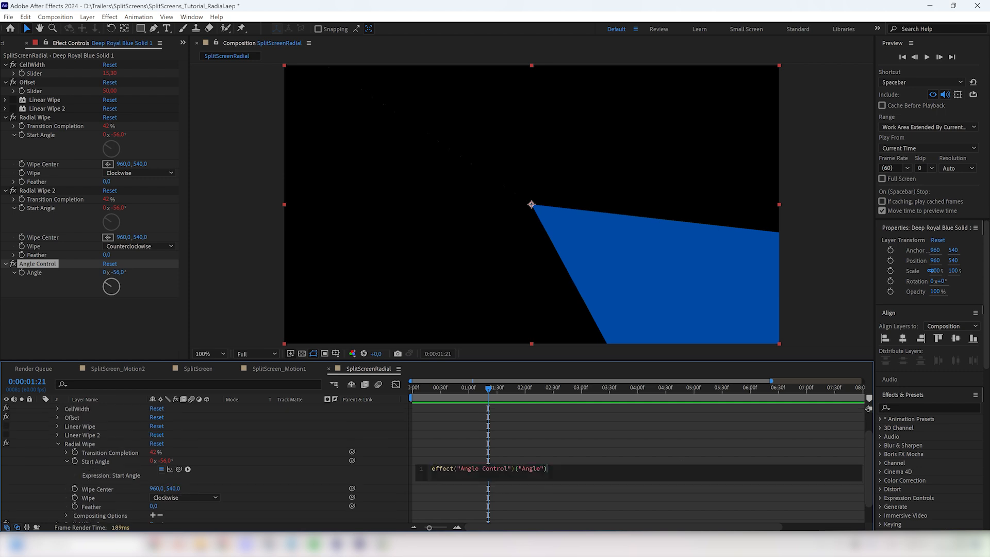
text(-0.05)
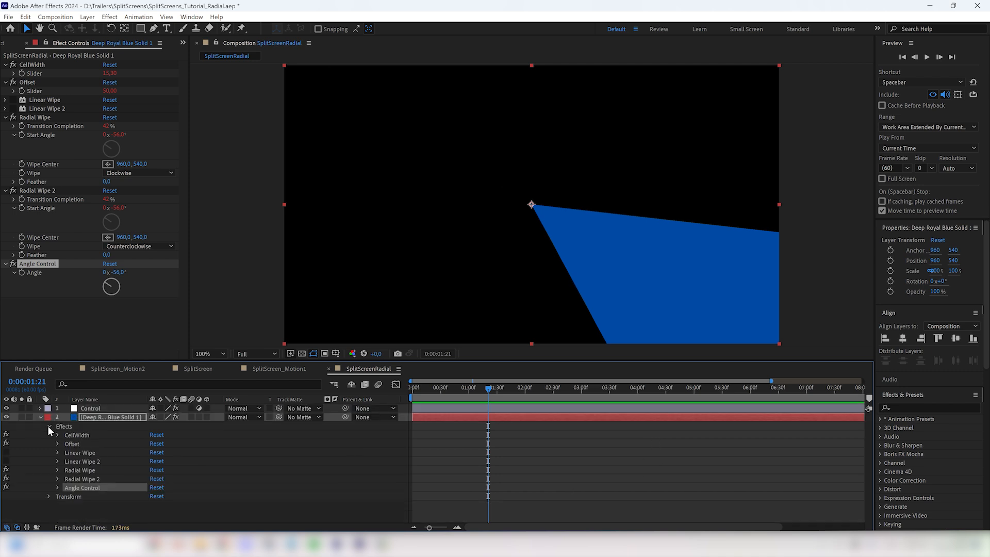
click(48, 425)
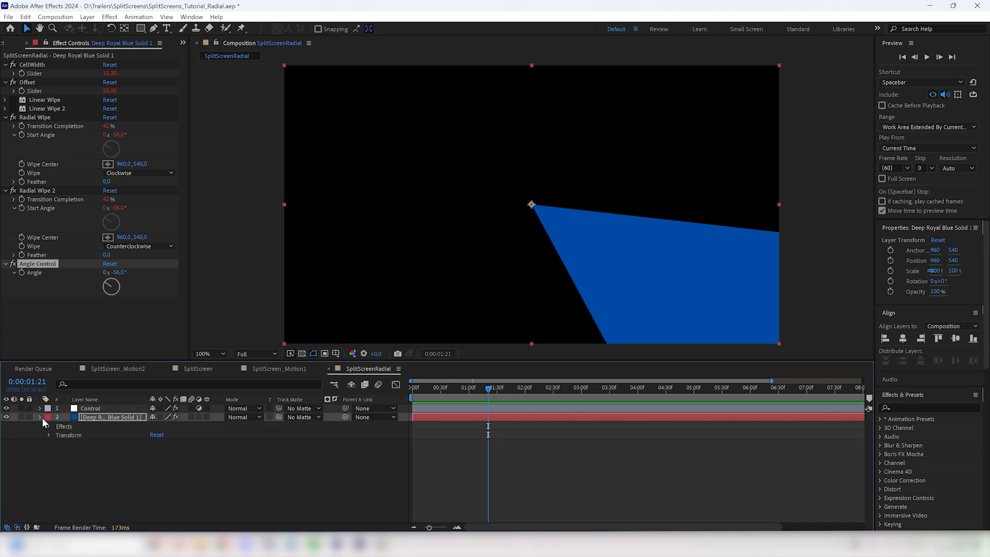
click(40, 417)
Step: Duplicate the blue solid and set the copy's Angle Control to 120°
key(ctrl+d)
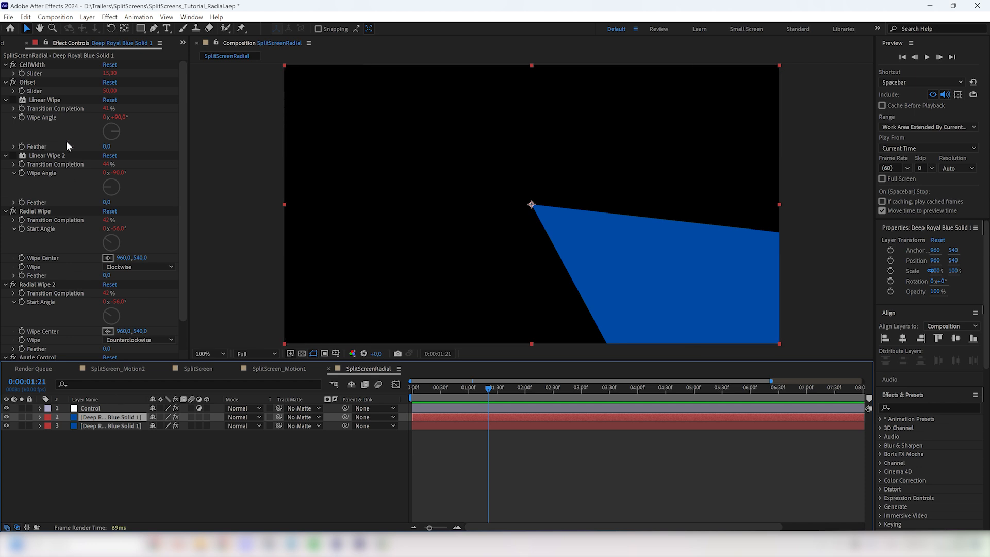
scroll(98, 154, down, 3)
click(121, 334)
text(120)
key(Return)
Step: Duplicate the 120° blue solid and set the new copy's Angle Control to 240°
click(107, 419)
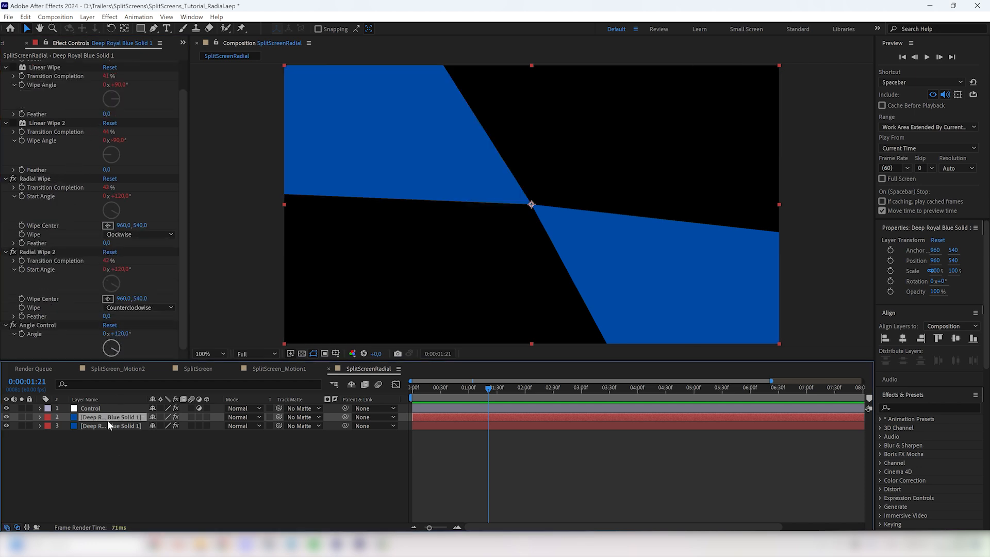
key(ctrl+d)
scroll(138, 304, down, 3)
click(120, 334)
text(240)
key(Return)
Step: Set the Angle Control of the lowest blue solid, layer 4, to 0°
click(111, 434)
click(117, 272)
text(0)
key(Return)
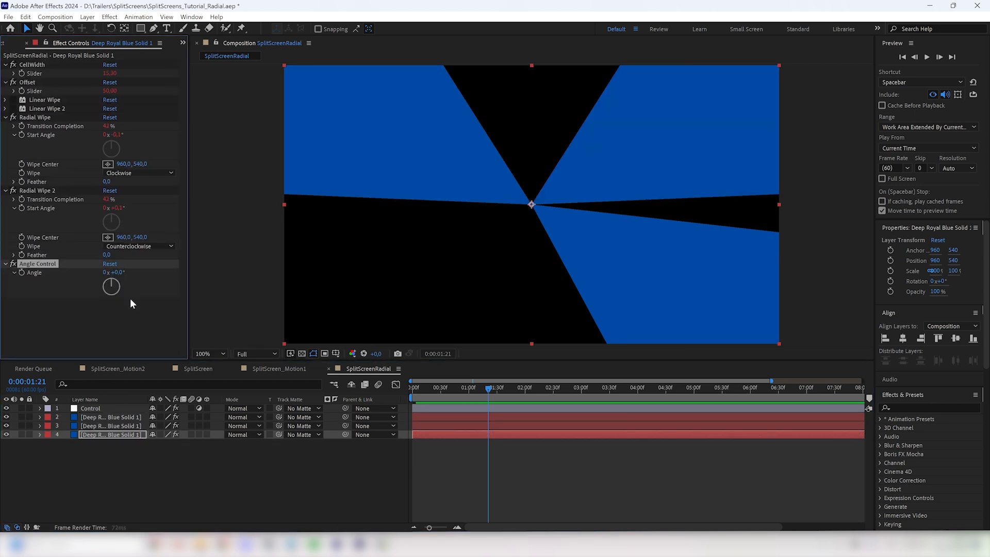
Step: Replace the source of layer 3 with Medium Magenta Solid 1 and of layer 4 with Orange Solid 1
click(10, 44)
click(4, 136)
click(108, 425)
alt+drag(37, 175, 107, 437)
click(113, 467)
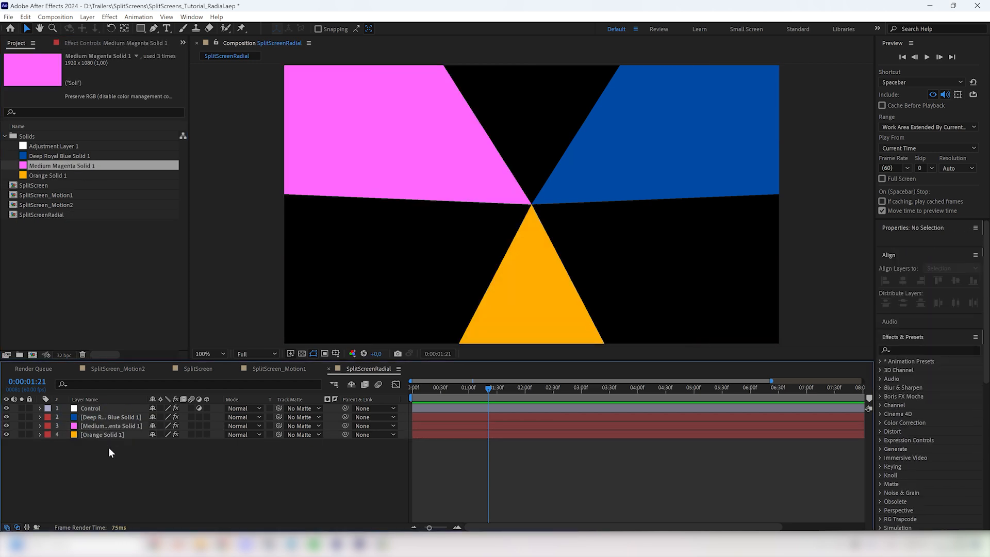
Step: Set the Control layer's SizeMultiplier to 1.54 and delete its Angle Control effect
click(102, 409)
click(82, 42)
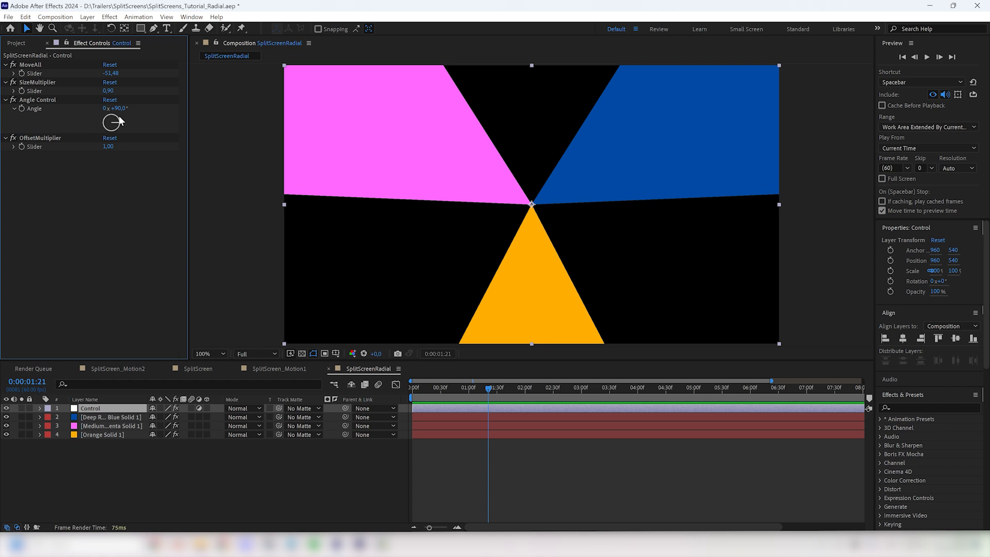
drag(108, 90, 145, 92)
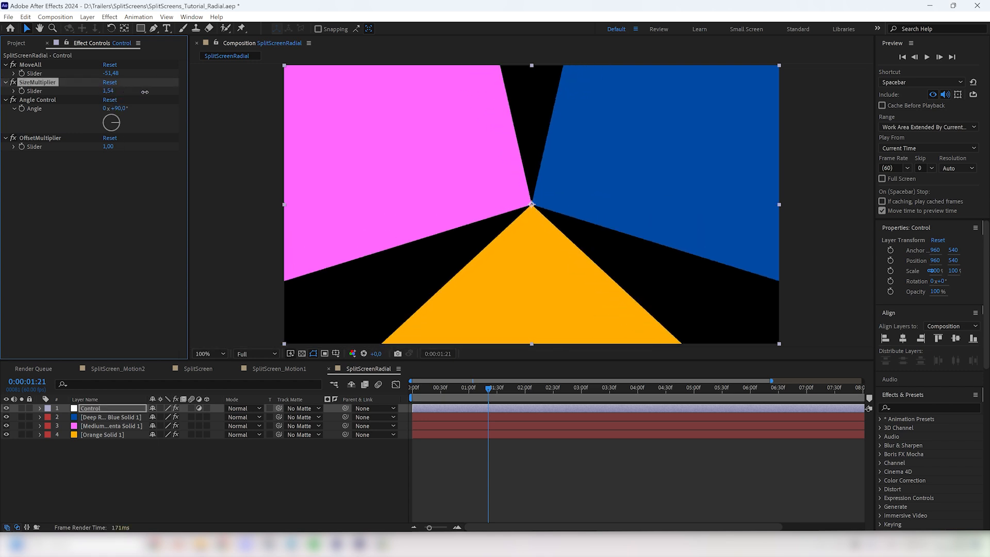
click(69, 97)
key(Delete)
click(125, 449)
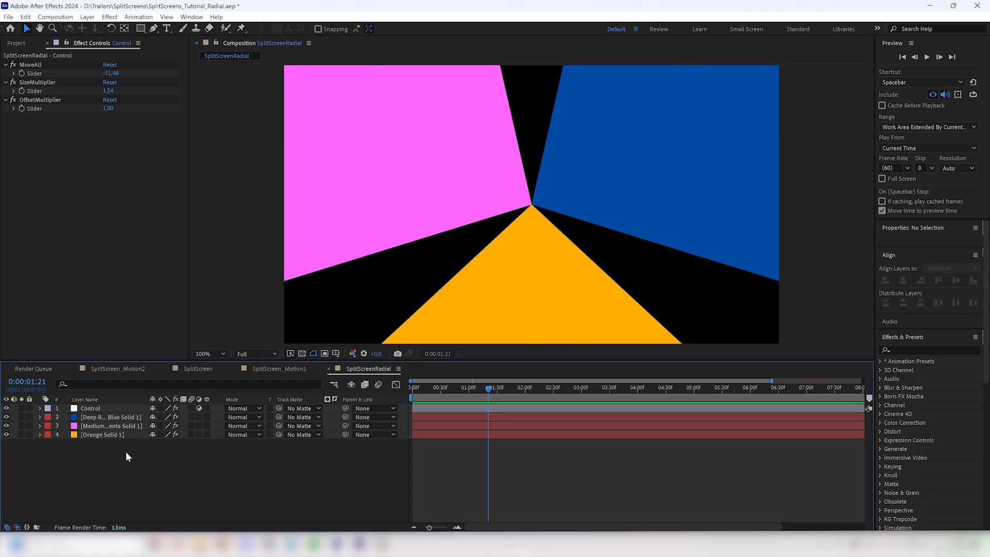
Step: Delete the Linear Wipe and Linear Wipe 2 effects from the blue, magenta and orange solids
click(119, 416)
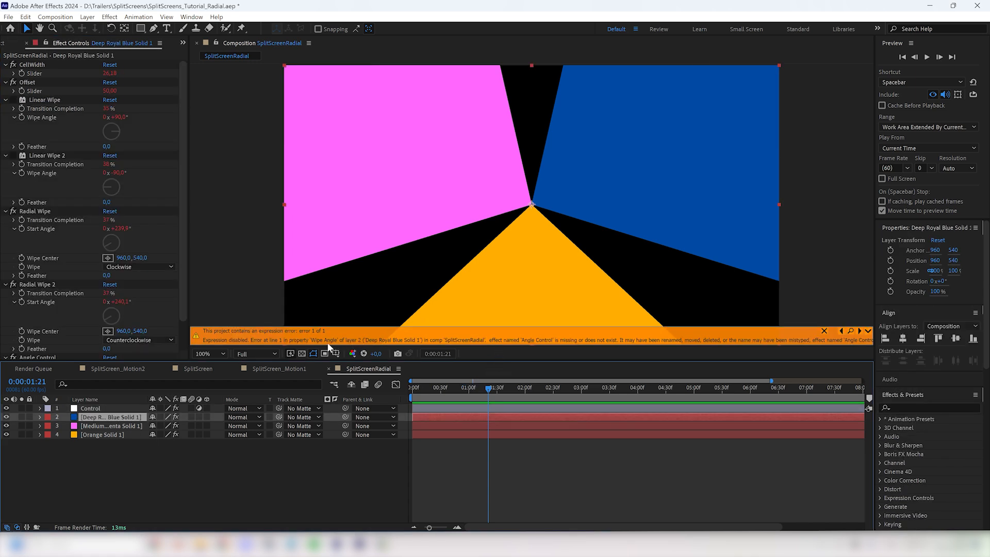
click(45, 99)
click(46, 155)
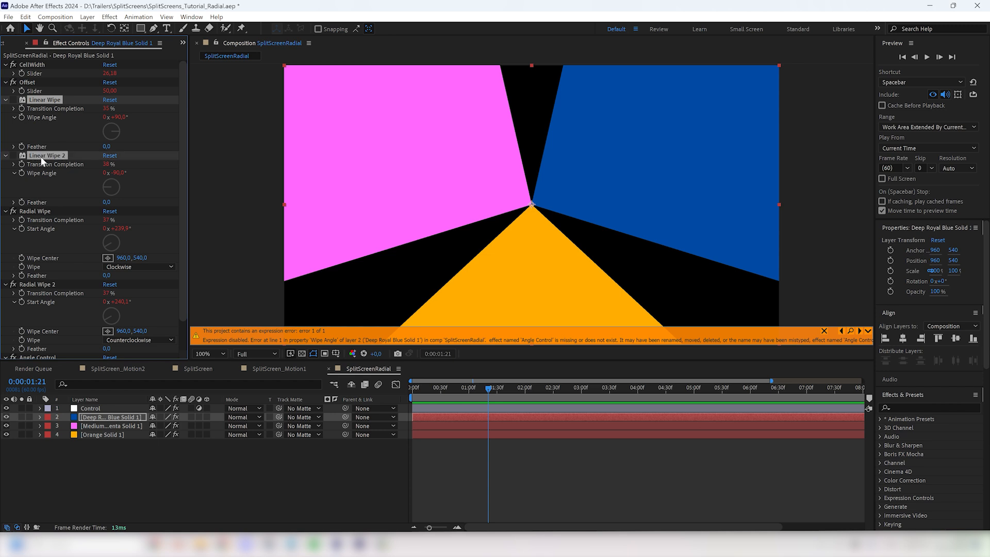
click(103, 426)
shift+click(45, 156)
key(Delete)
click(103, 434)
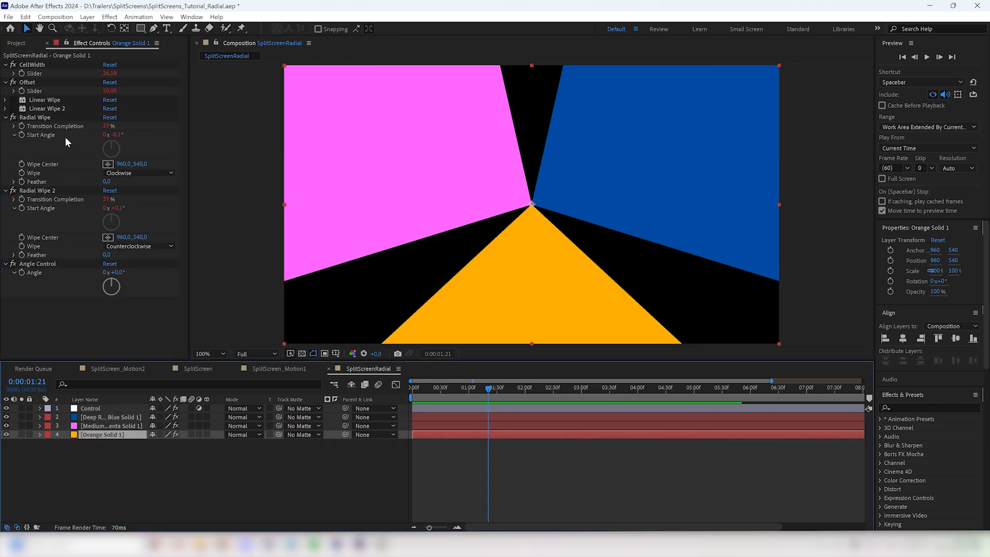
click(46, 99)
shift+click(43, 108)
key(Delete)
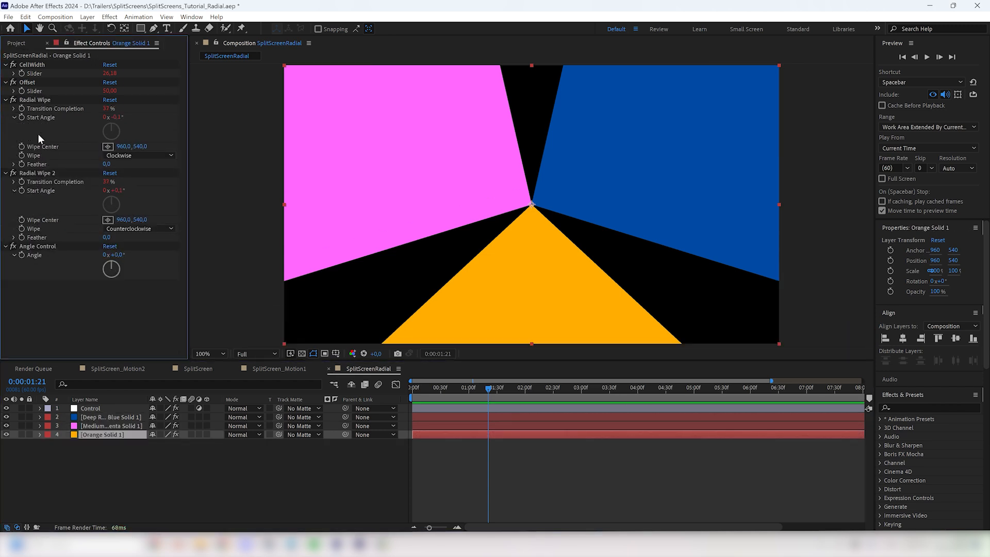
Step: Rename the Control layer's MoveAll slider effect to RotateAll
click(94, 409)
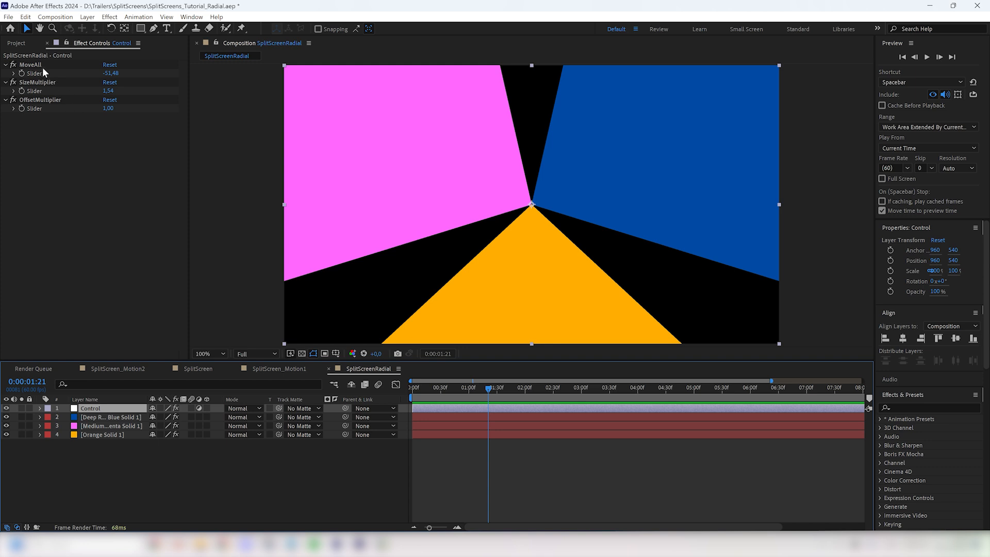
click(39, 64)
key(Return)
click(34, 64)
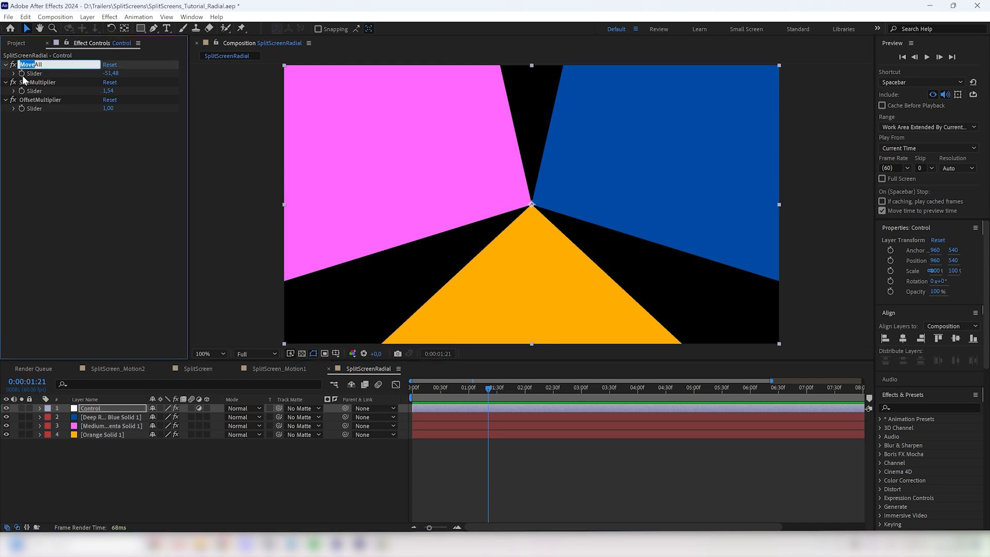
text(Rot)
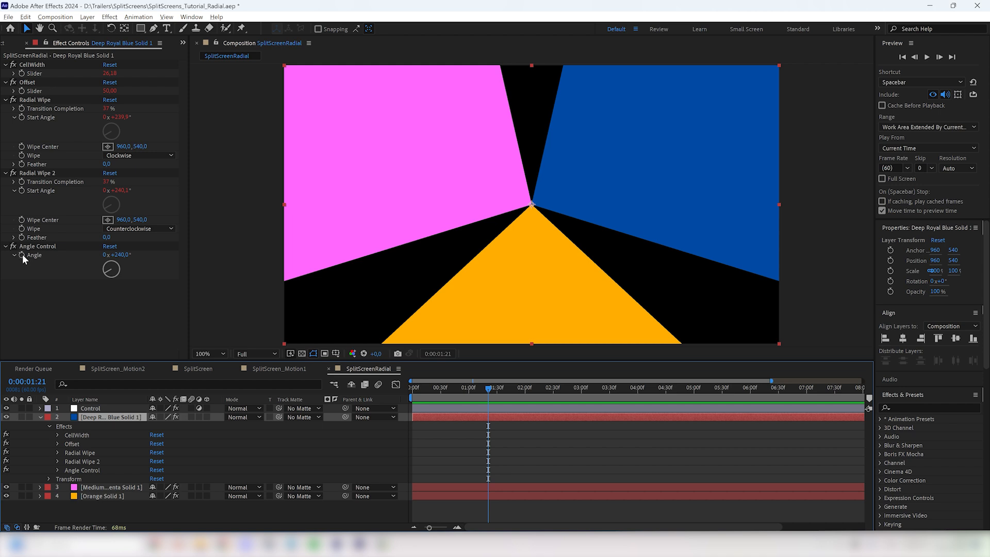
Step: Give the blue solid's Angle the expression effect("Angle Control")(1)+thisComp.layer("Control").effect("RotateAll")("Slider")
alt+click(22, 254)
key(Right)
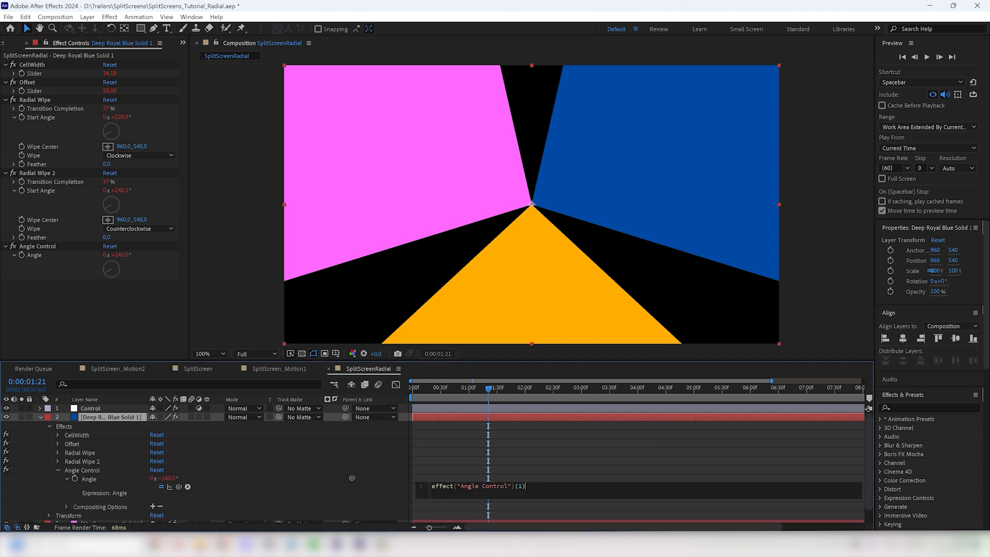
click(113, 408)
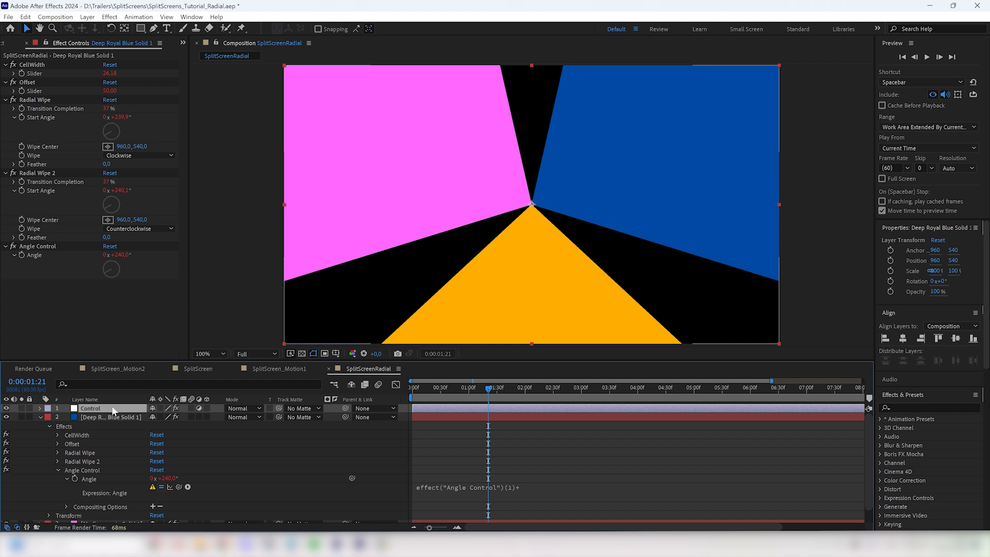
click(502, 486)
key(Right)
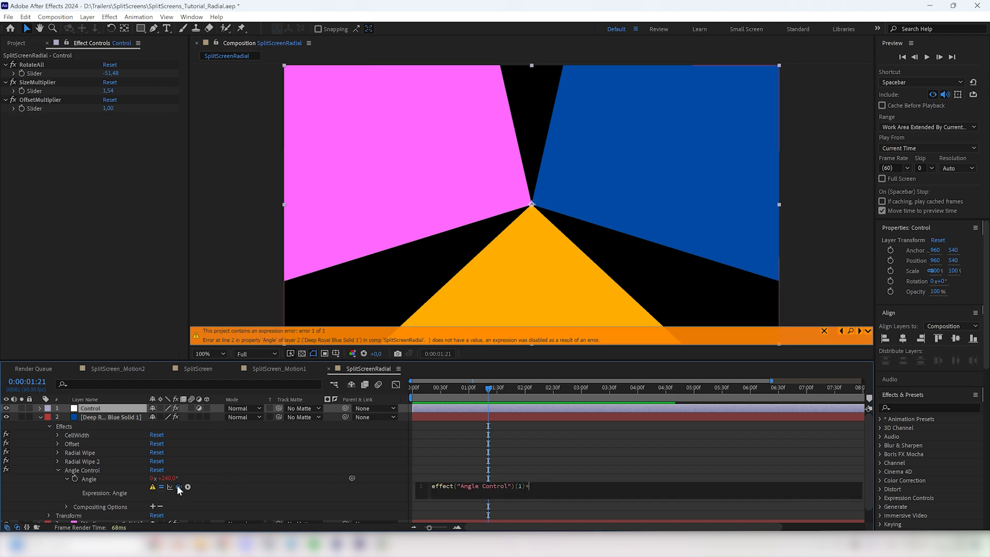
drag(179, 487, 43, 70)
click(491, 492)
Step: Copy the blue solid's Angle expression to the Angle Control of the magenta and orange solids
key(ctrl+c)
click(41, 417)
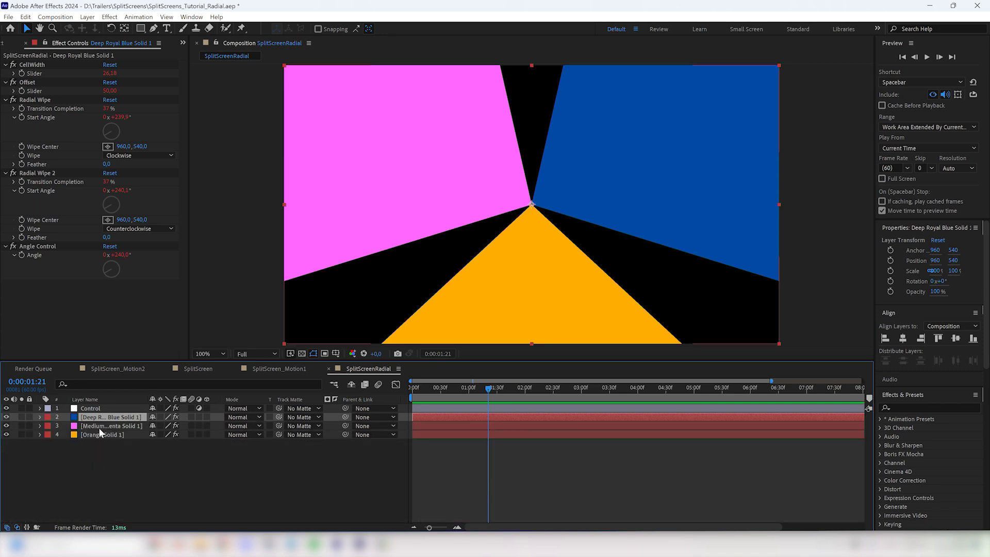
click(98, 427)
alt+click(22, 255)
key(ctrl+v)
click(42, 425)
click(41, 425)
click(41, 426)
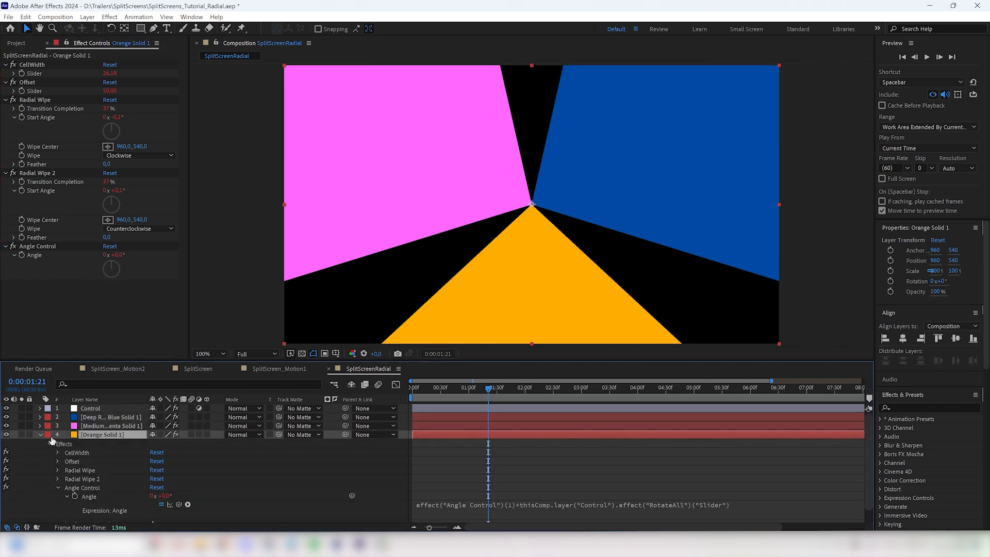
click(41, 425)
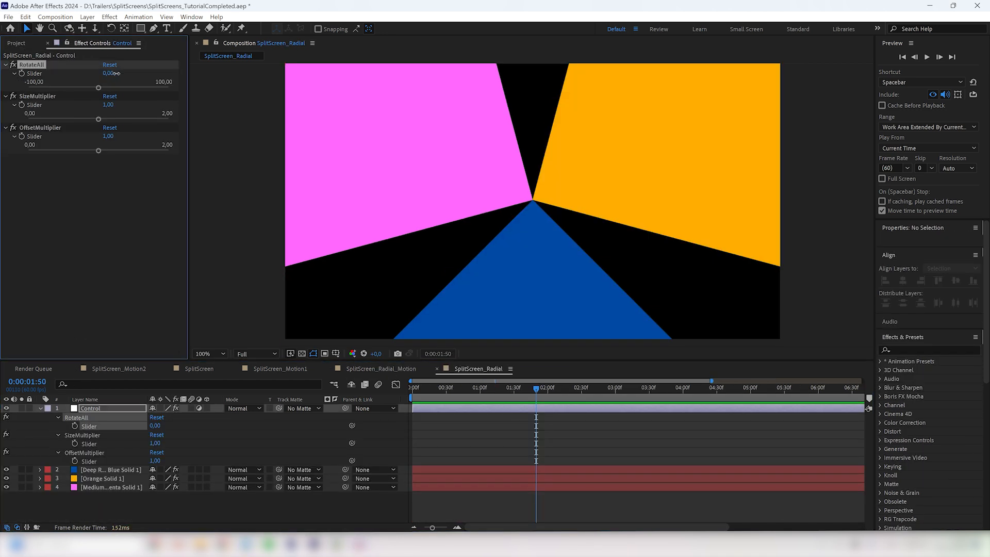
Step: Try out the Control layer's RotateAll slider and play back the radial split-screen animation
drag(114, 73, 110, 93)
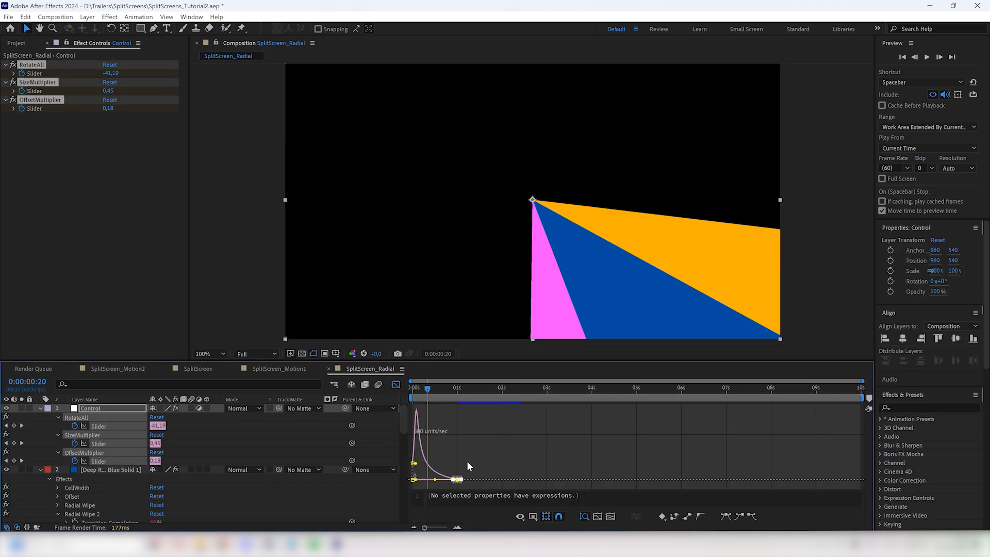
key(space)
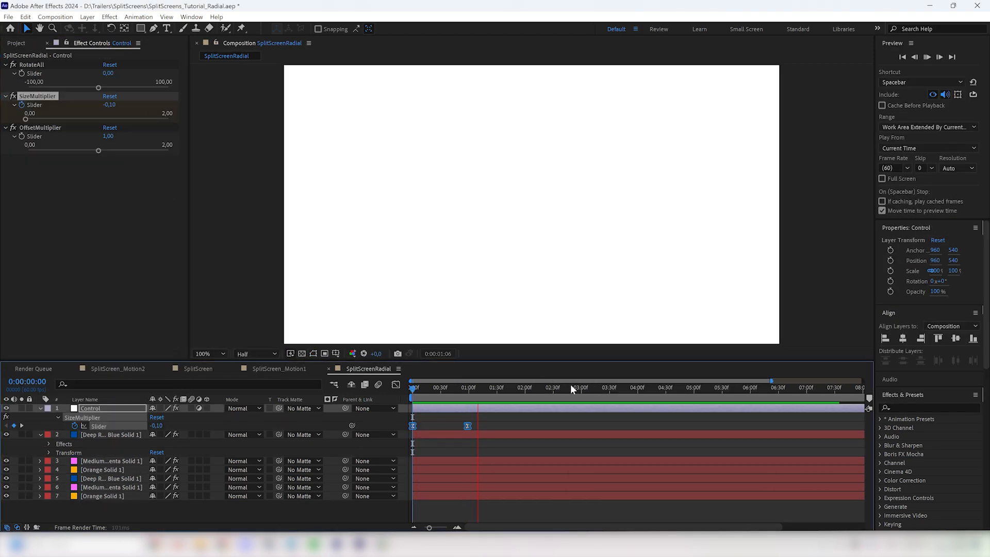
key(space)
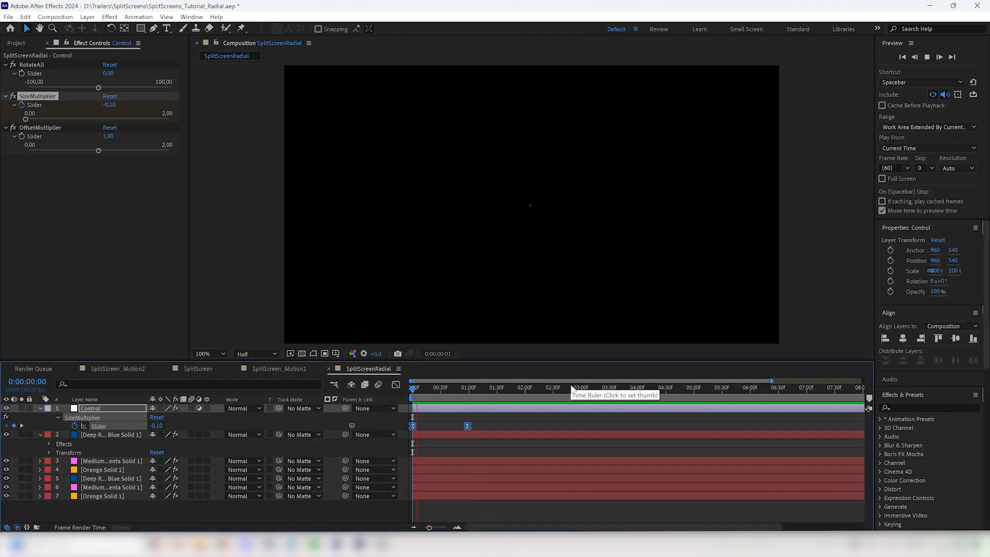